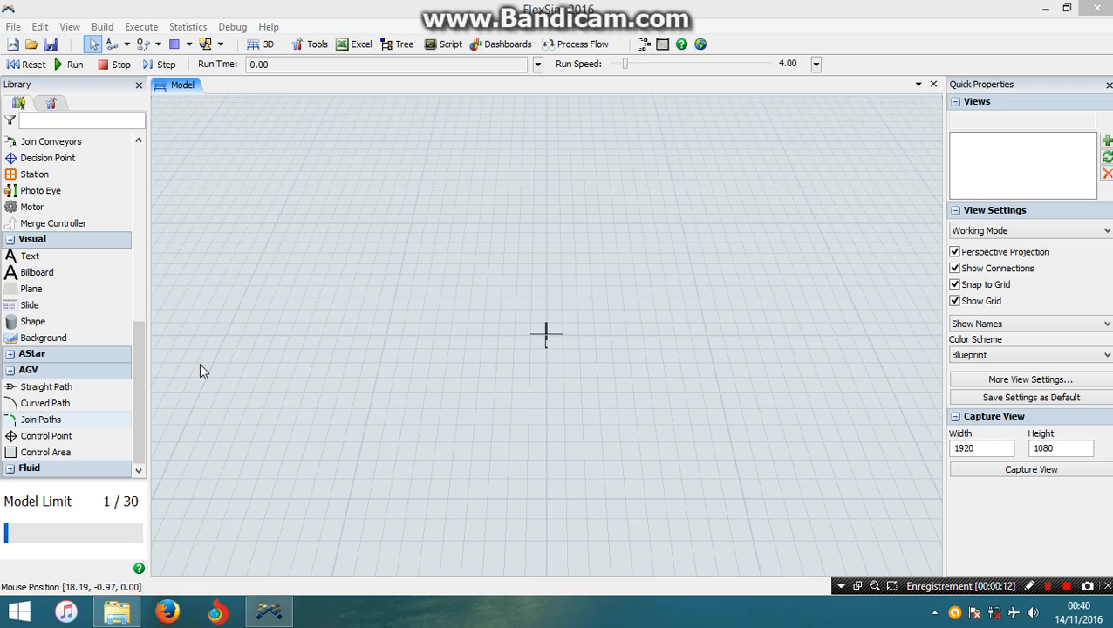
# Draw four straight AGV paths counterclockwise as a rectangle with open corners, about 23, 24.3, 24.6 and 22.4 units long.
pyautogui.click(70, 388)
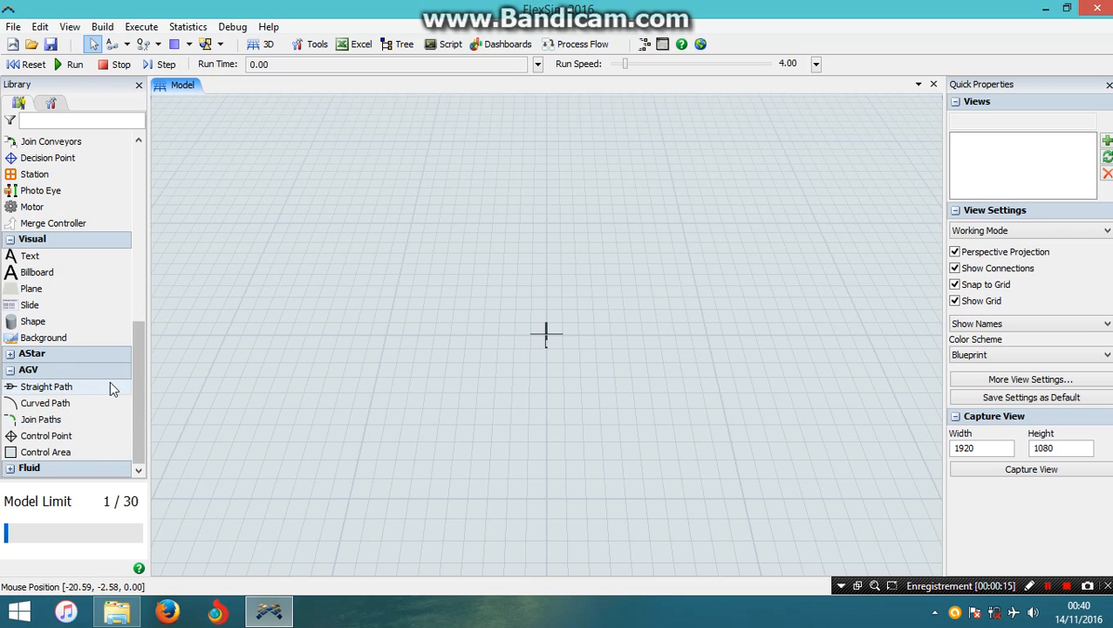
pyautogui.click(349, 469)
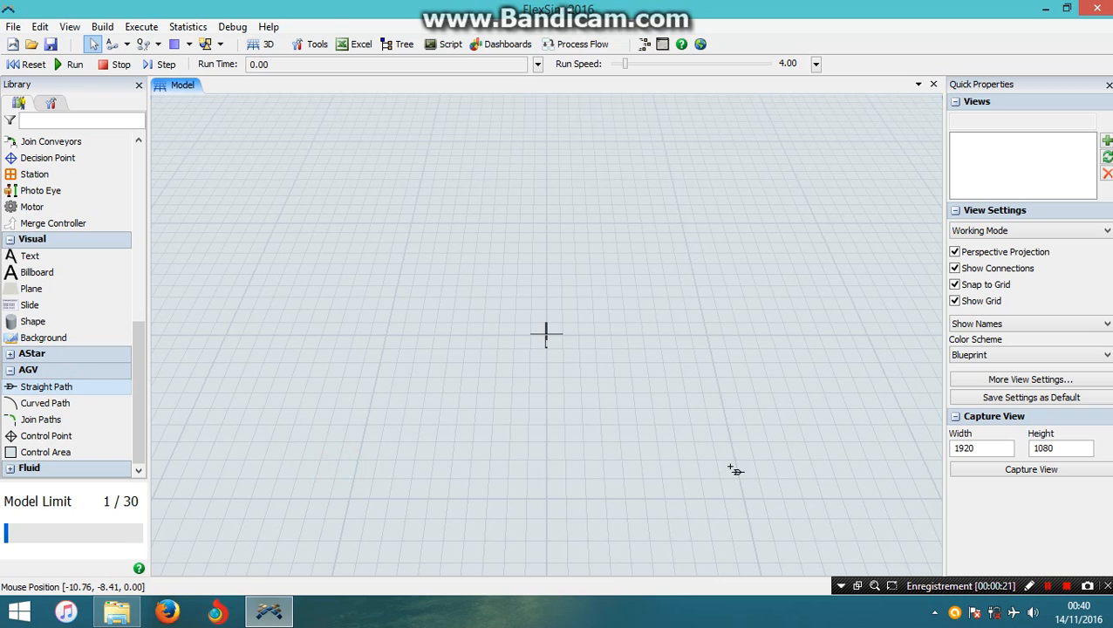
pyautogui.click(779, 466)
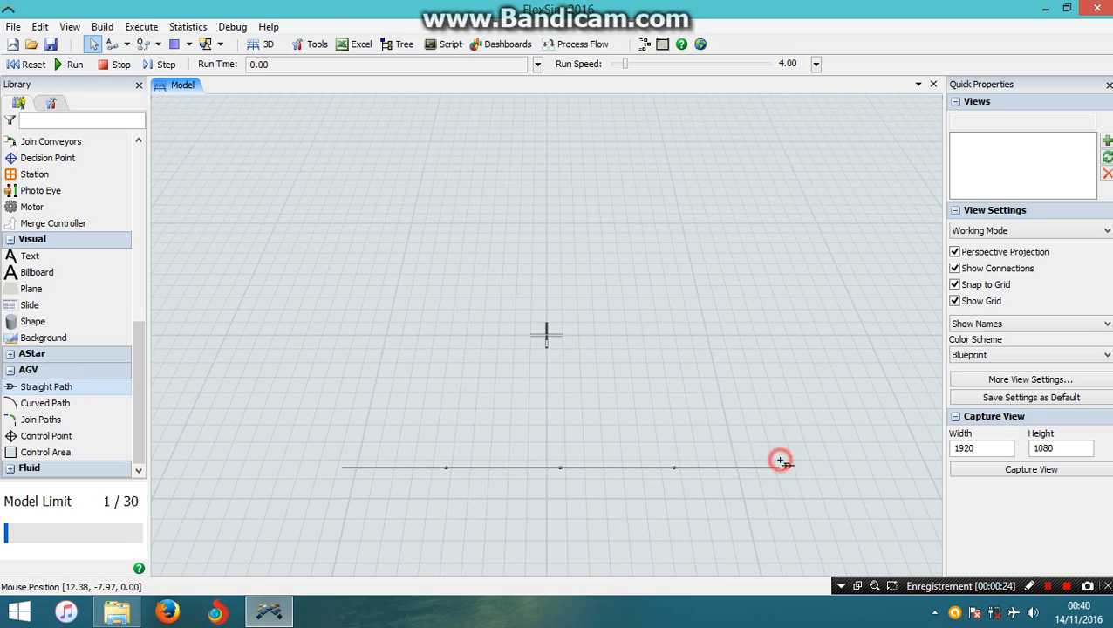
pyautogui.click(786, 434)
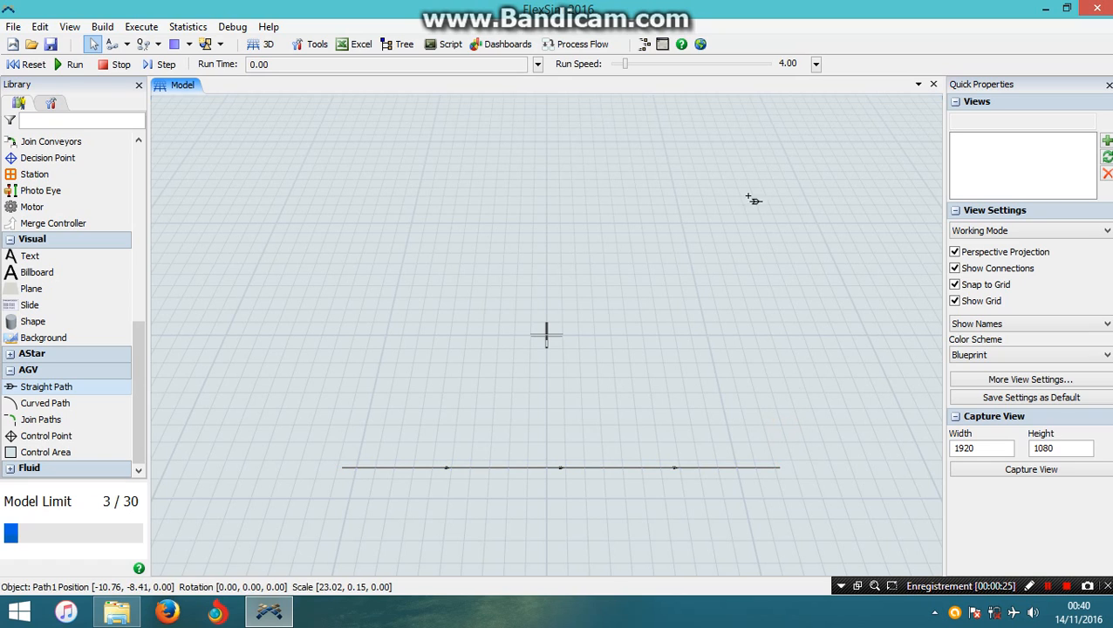
pyautogui.click(705, 157)
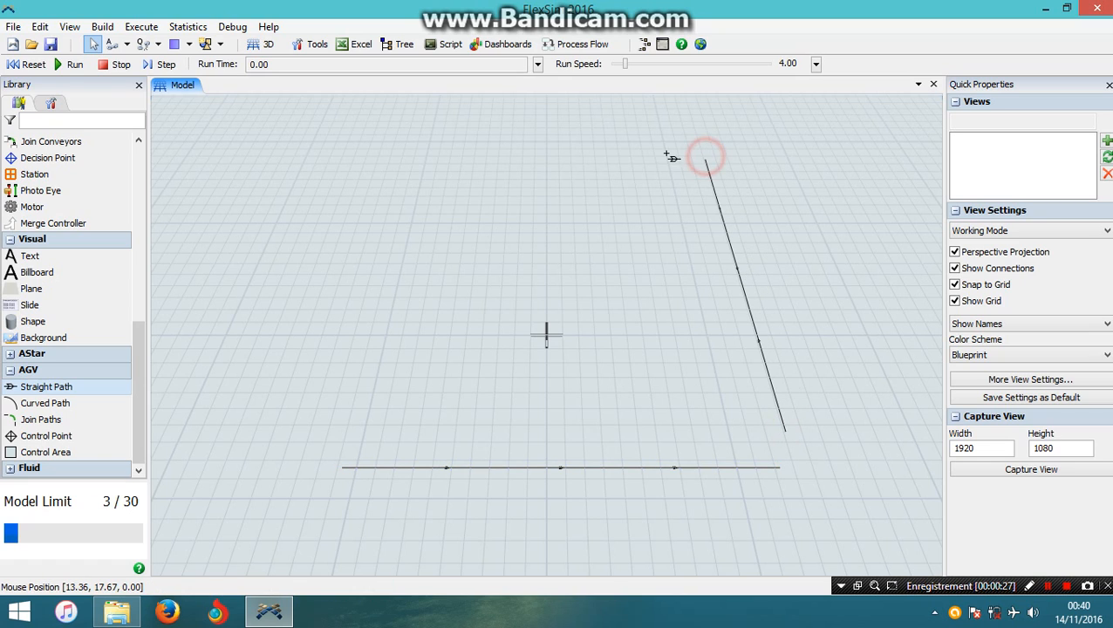
pyautogui.click(674, 154)
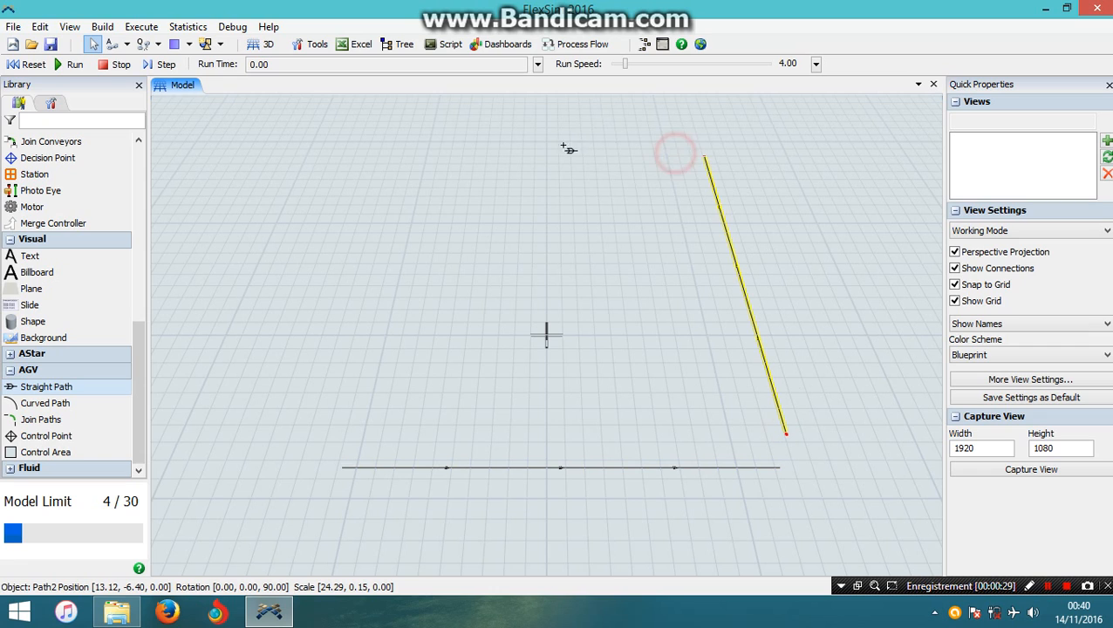
pyautogui.click(383, 154)
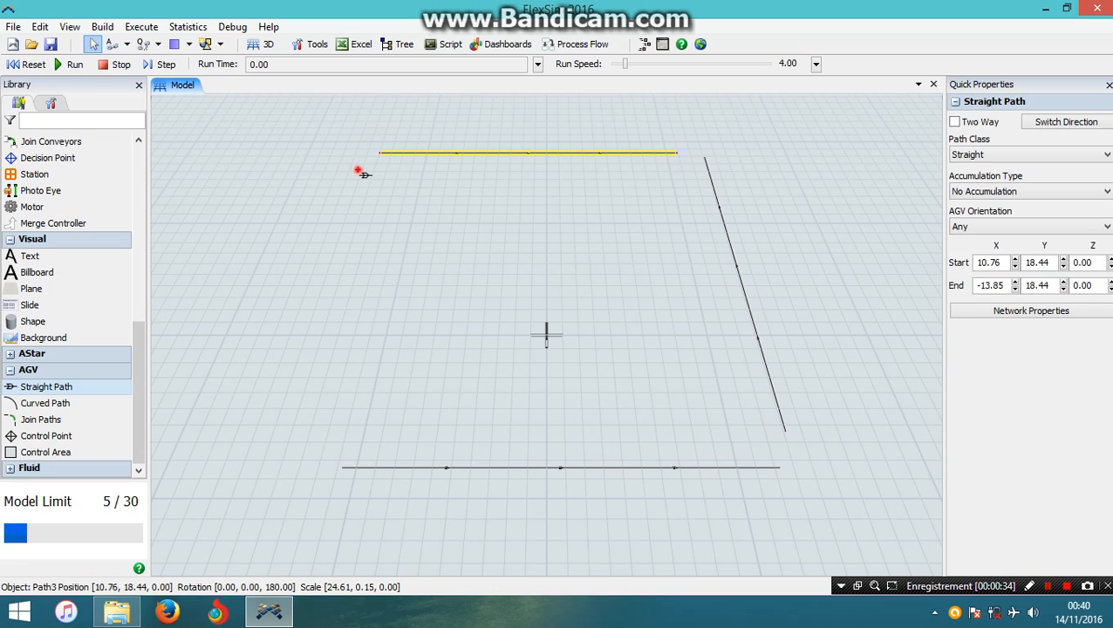
pyautogui.click(359, 170)
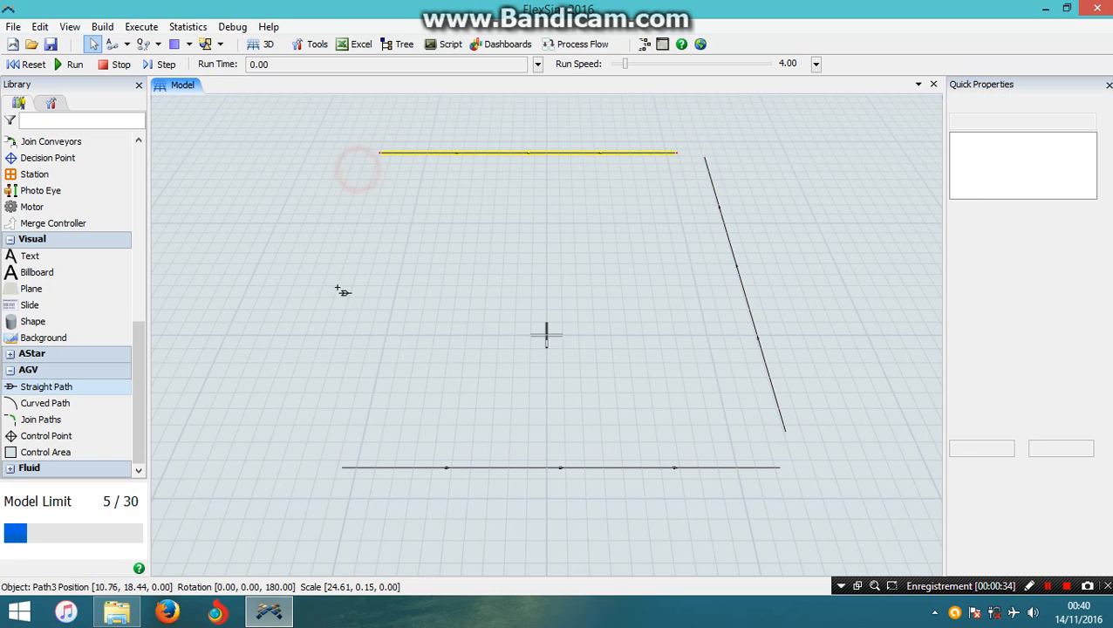
pyautogui.click(278, 428)
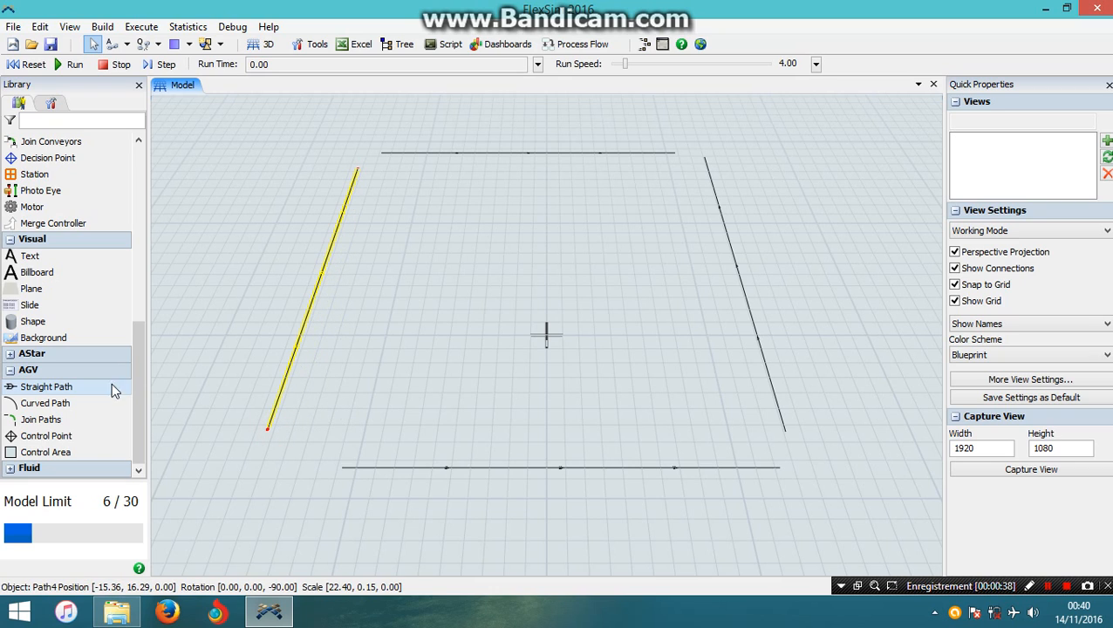
# Join the four straight AGV paths at all their corners with curves to form a closed loop.
pyautogui.click(39, 422)
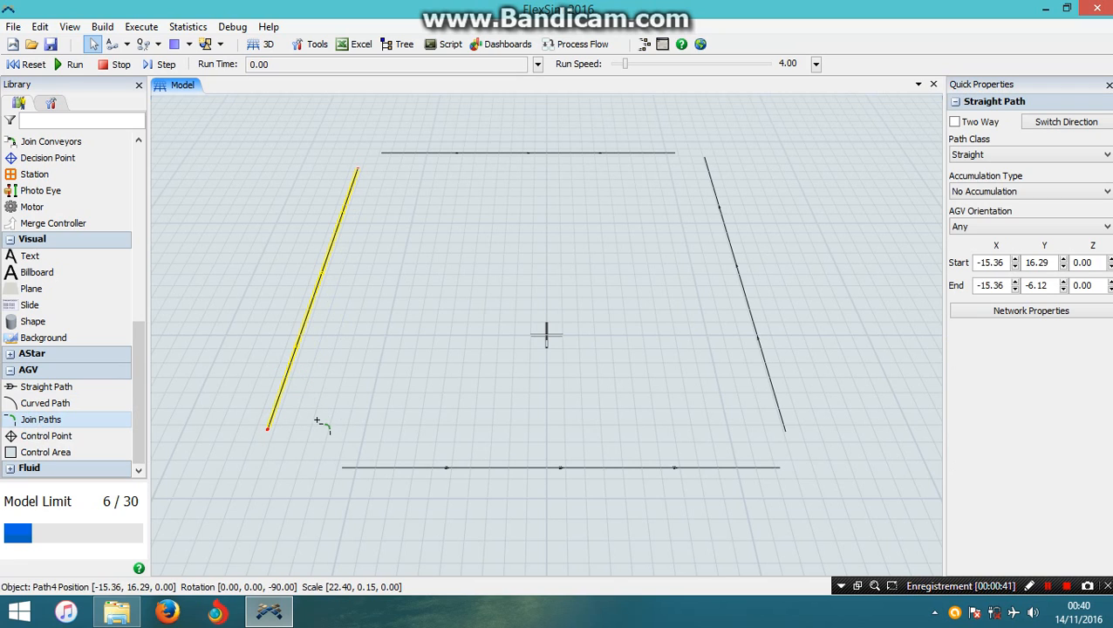
pyautogui.click(377, 468)
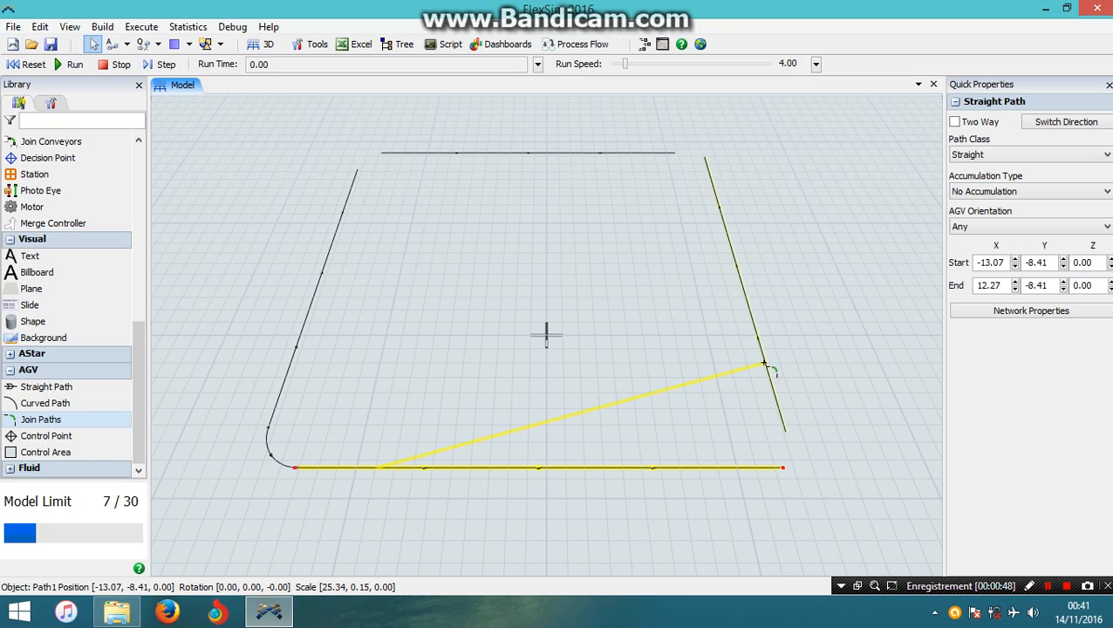
pyautogui.click(764, 364)
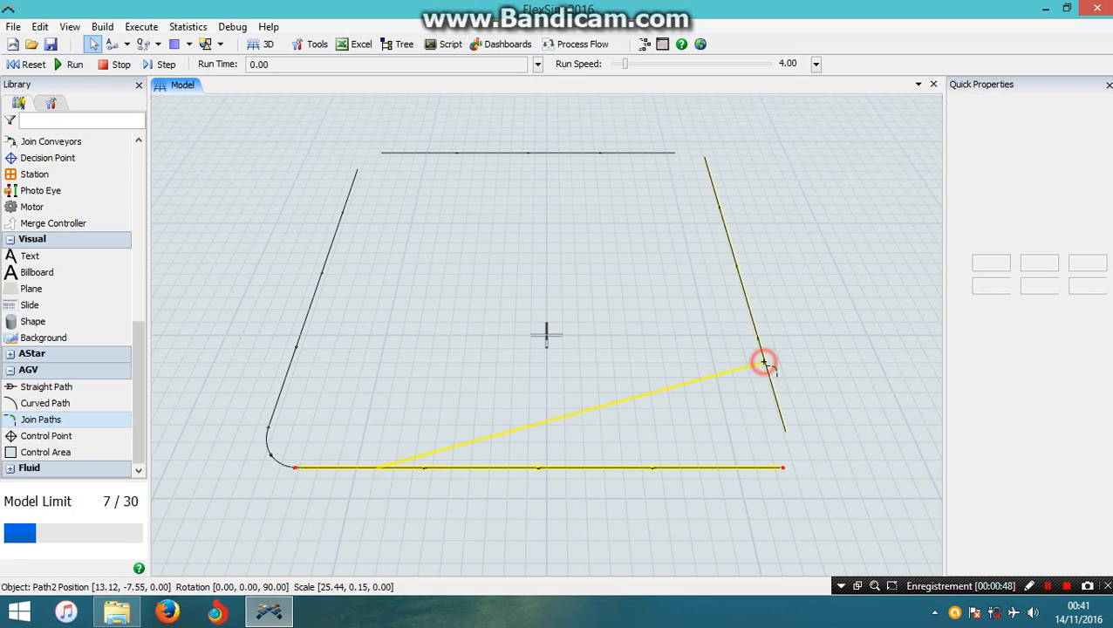
pyautogui.click(622, 155)
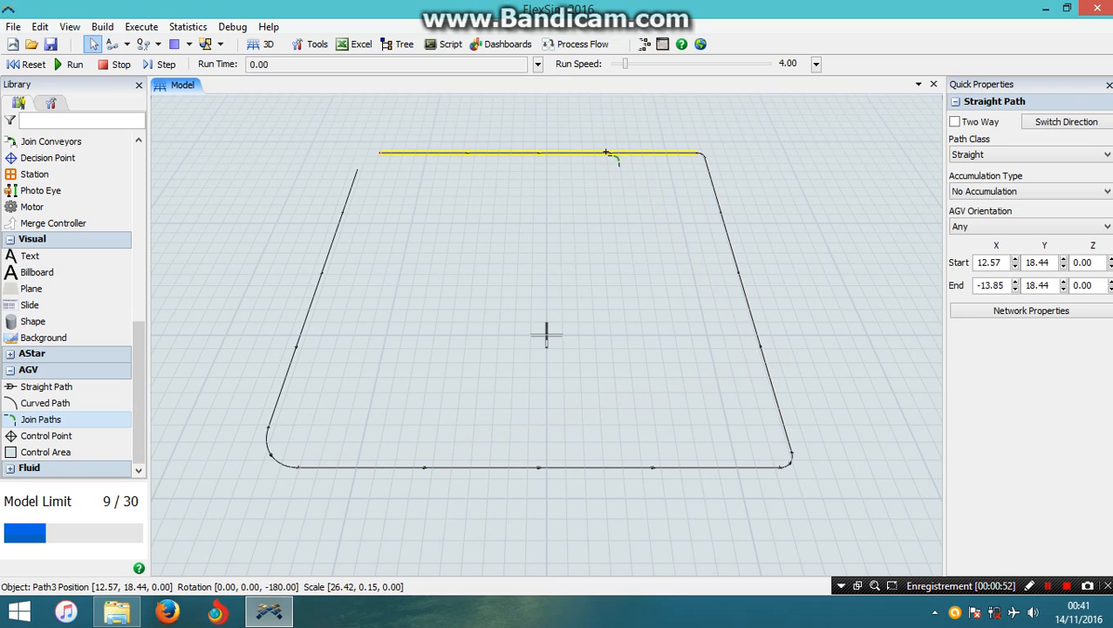
pyautogui.click(347, 202)
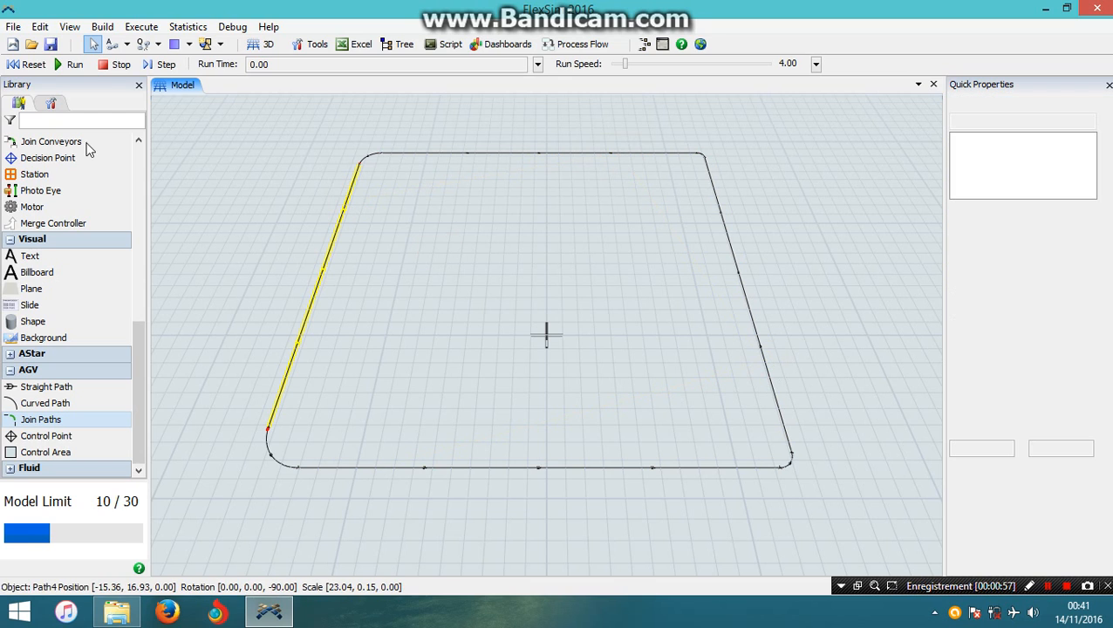
# Place a Source outside the loop at about (-11, -11) and a Sink beyond the opposite side at about (10, 22).
pyautogui.click(137, 157)
pyautogui.click(137, 157)
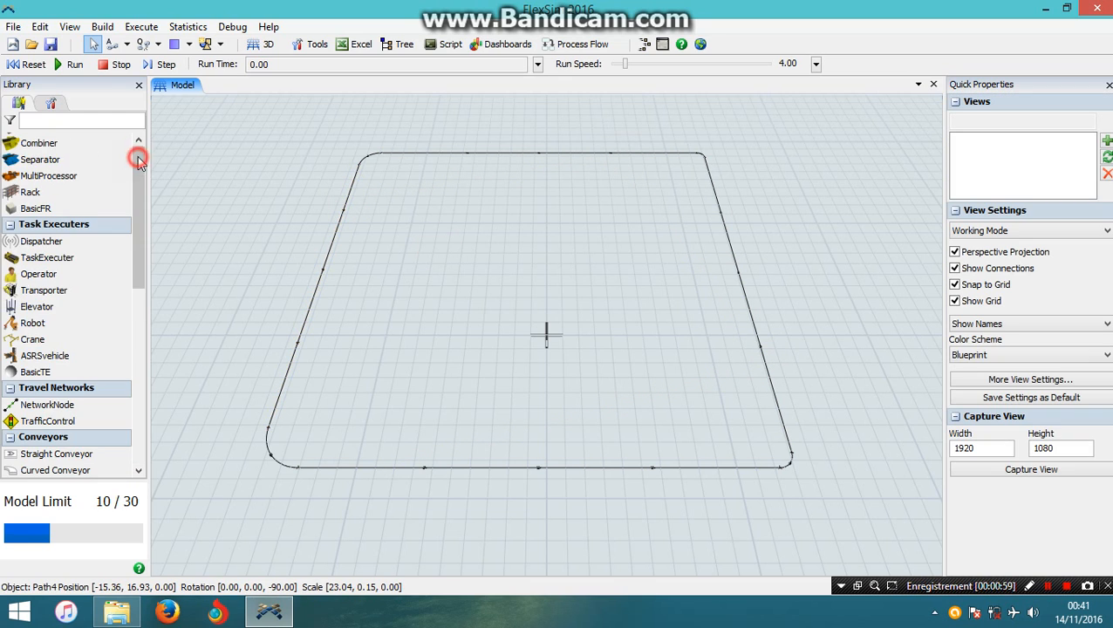
pyautogui.scroll(2, 68, 159)
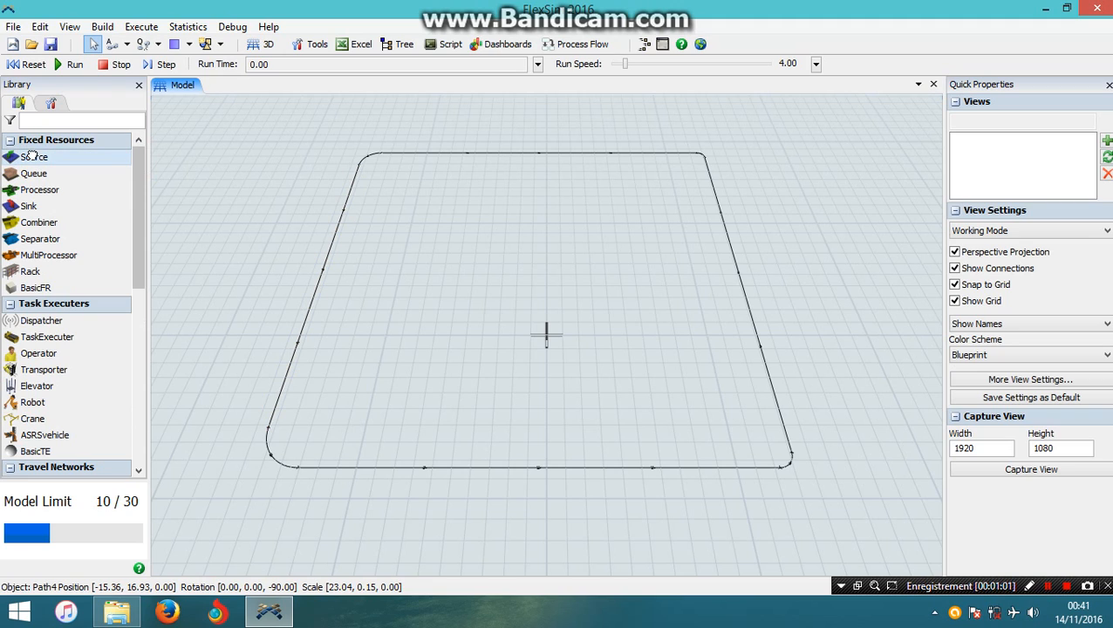
pyautogui.moveTo(315, 484); pyautogui.dragTo(330, 524)
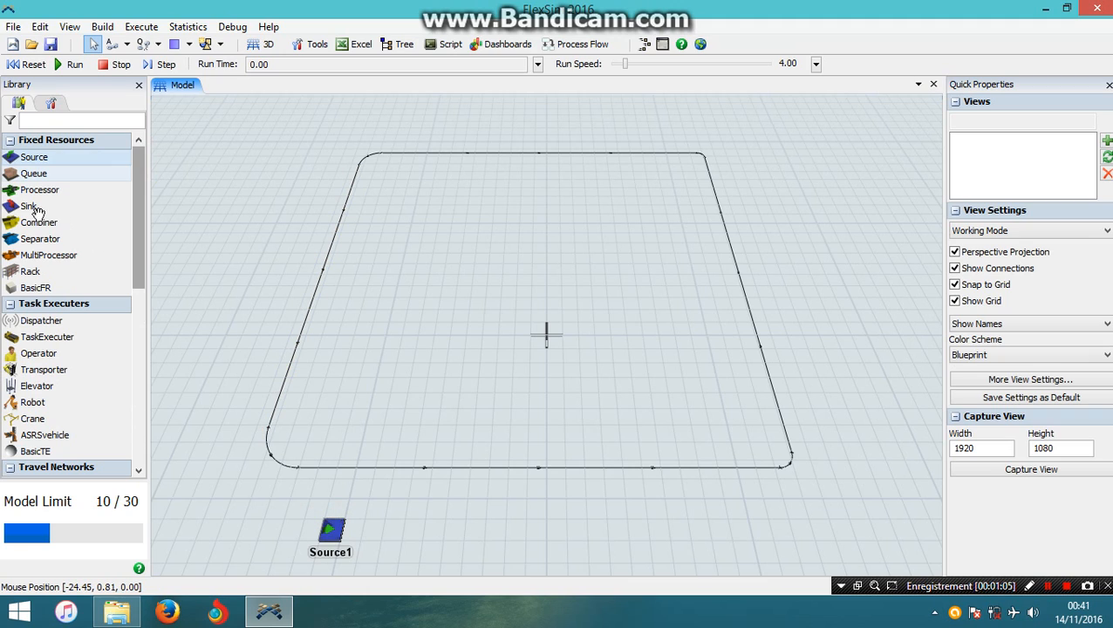
pyautogui.moveTo(33, 209); pyautogui.dragTo(663, 132)
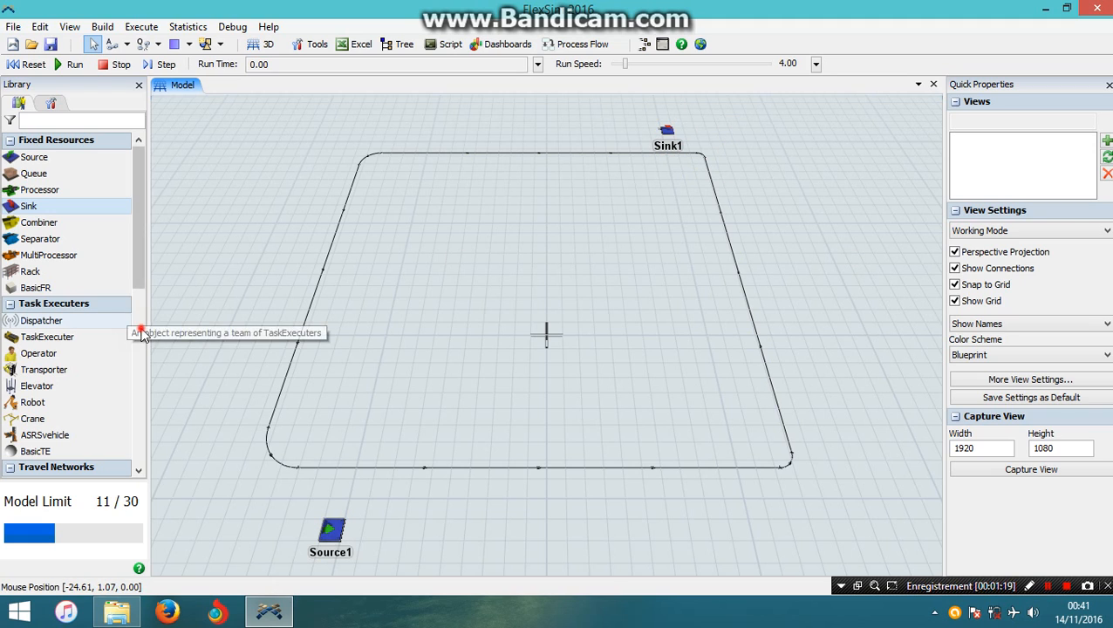
# Add AGV control points on the path beside Source1 at about (-10.8, -8.4) and beside Sink1 at about (9.9, 18.4).
pyautogui.moveTo(142, 388); pyautogui.dragTo(139, 449)
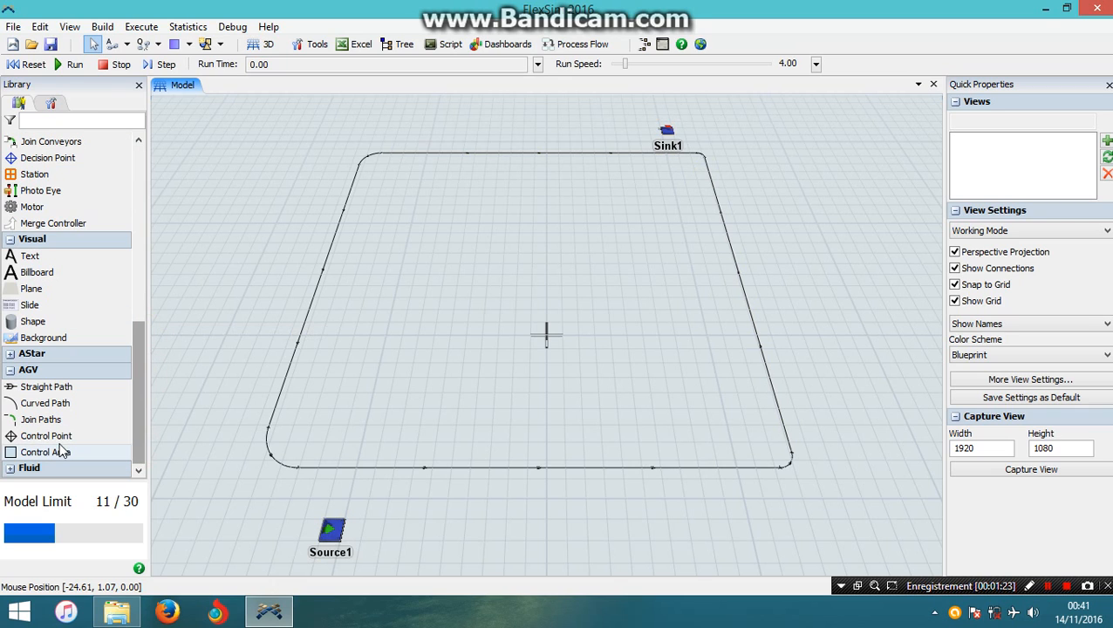
pyautogui.moveTo(58, 436); pyautogui.dragTo(341, 470)
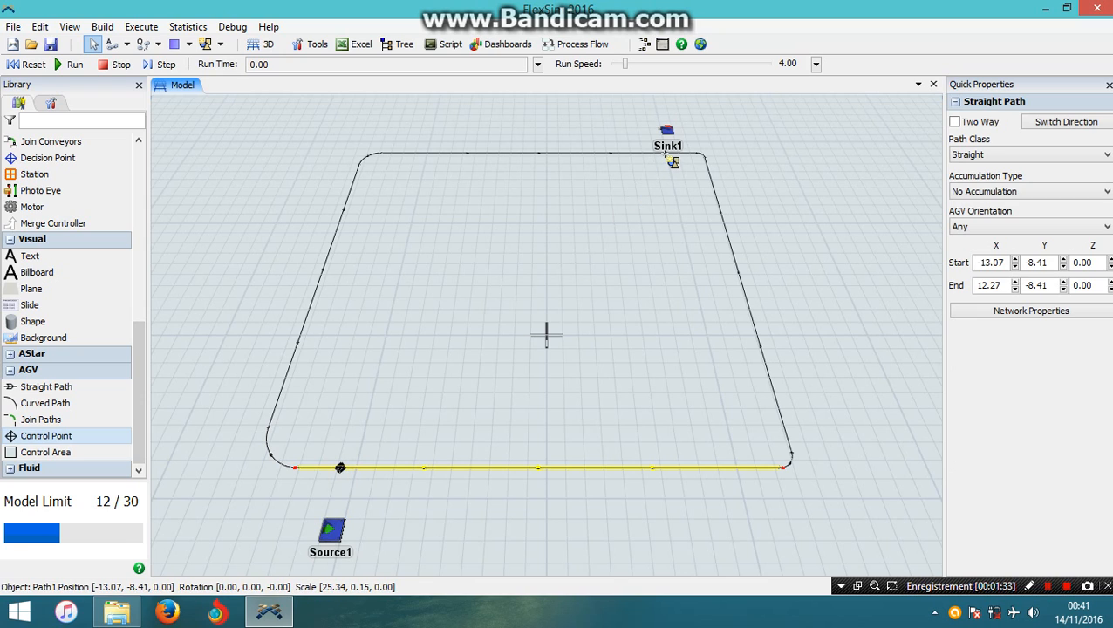
pyautogui.click(670, 155)
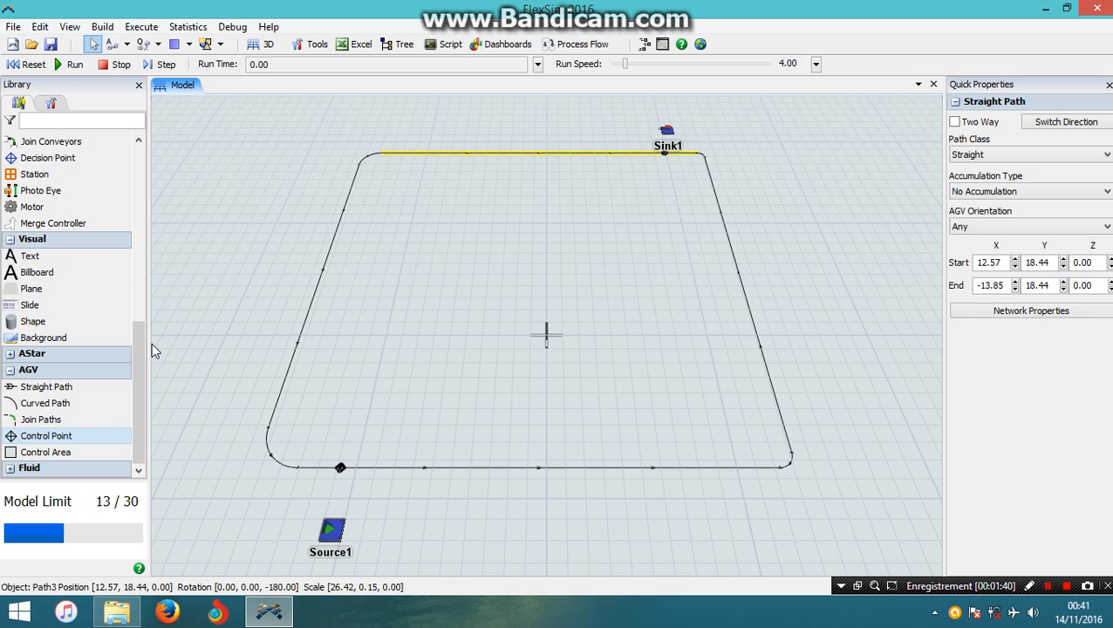
pyautogui.click(176, 263)
# Connect the output of Source1 to Sink1 with an object connection.
pyautogui.click(111, 45)
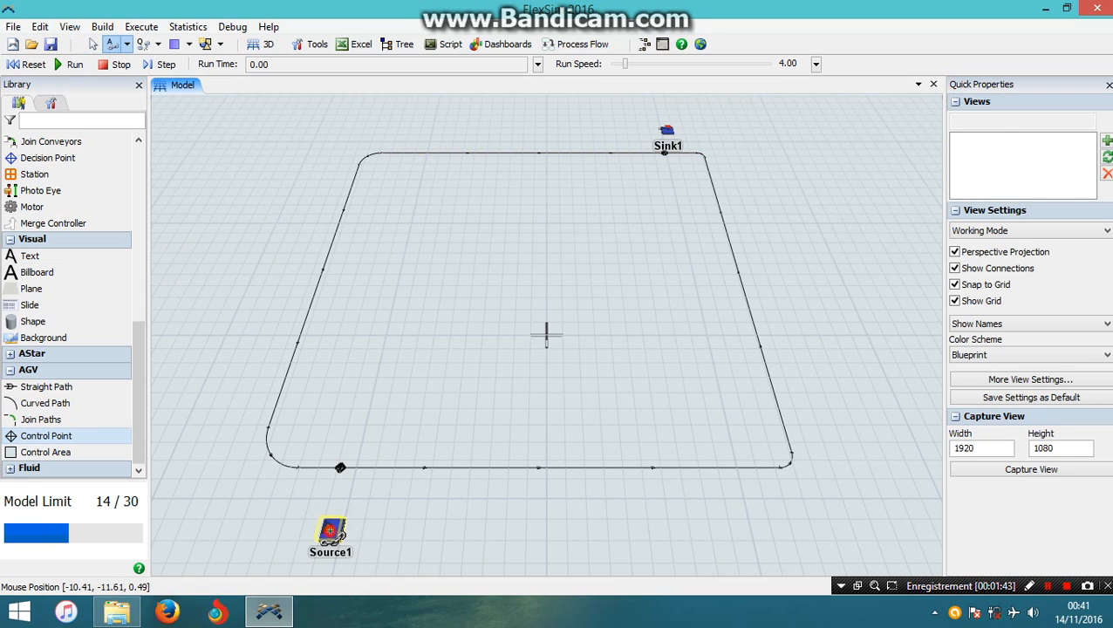
pyautogui.click(331, 531)
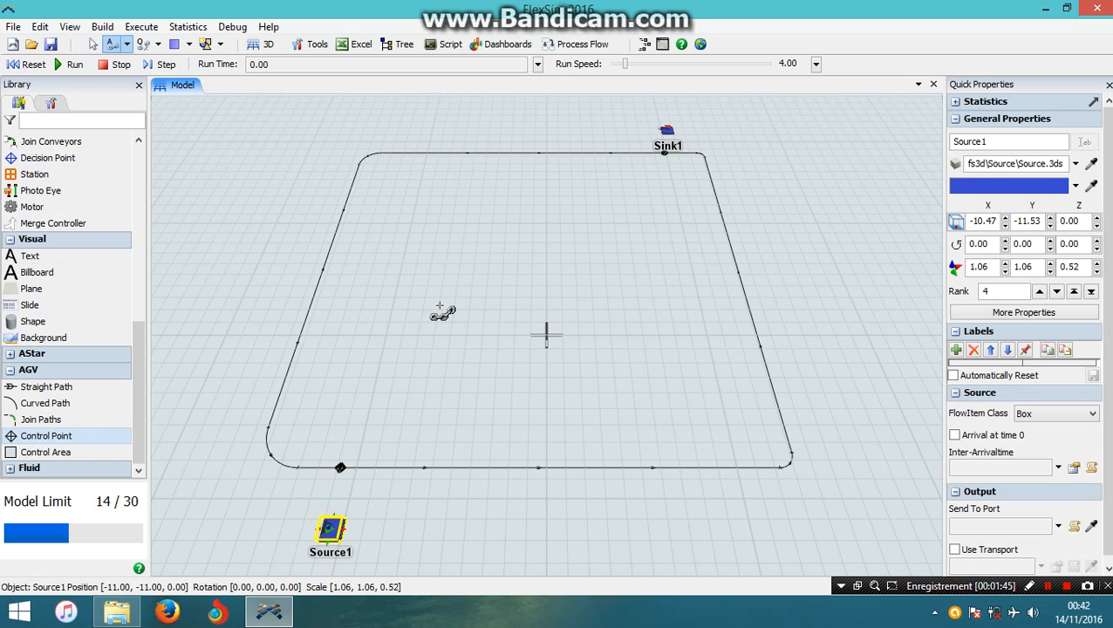
pyautogui.click(668, 131)
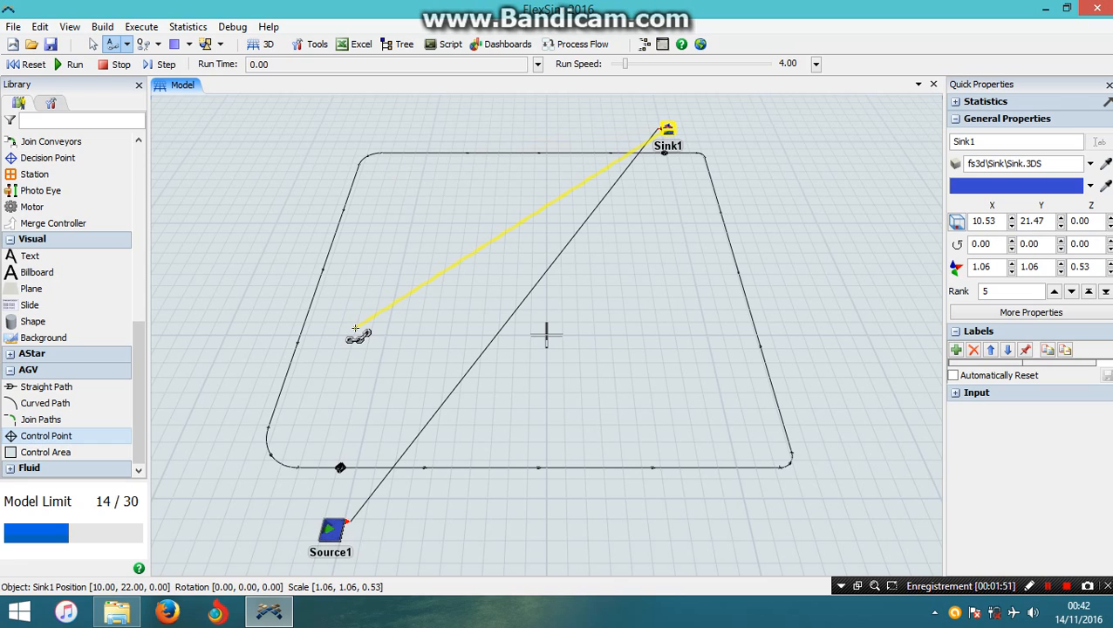
pyautogui.press('Escape')
pyautogui.click(216, 291)
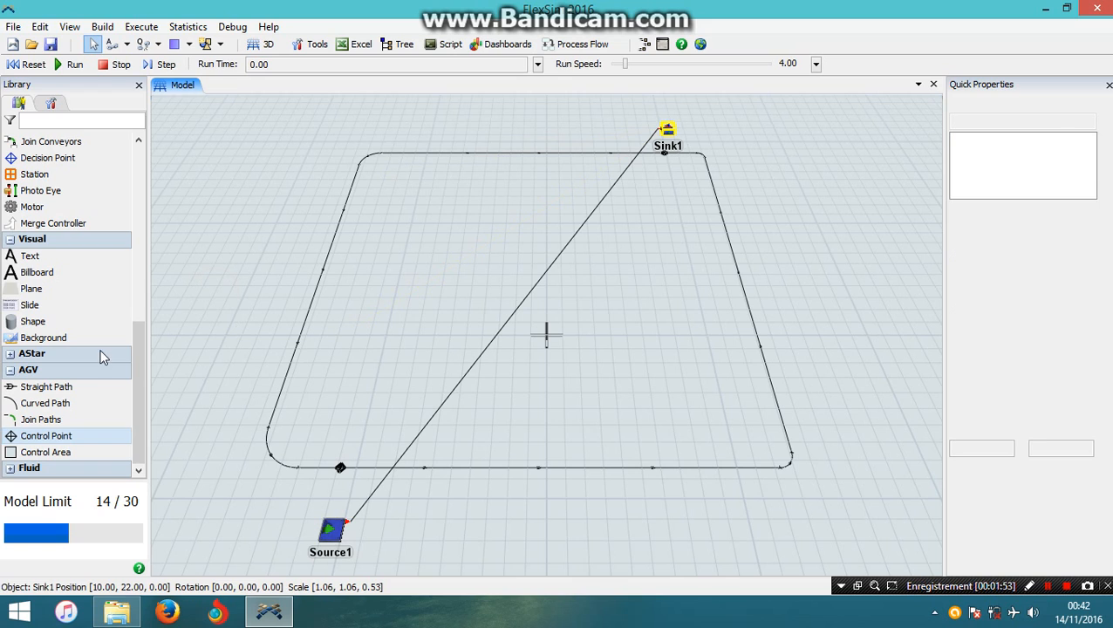
# Connect Source1 to the control point on the adjacent AGV path.
pyautogui.click(112, 43)
pyautogui.click(332, 532)
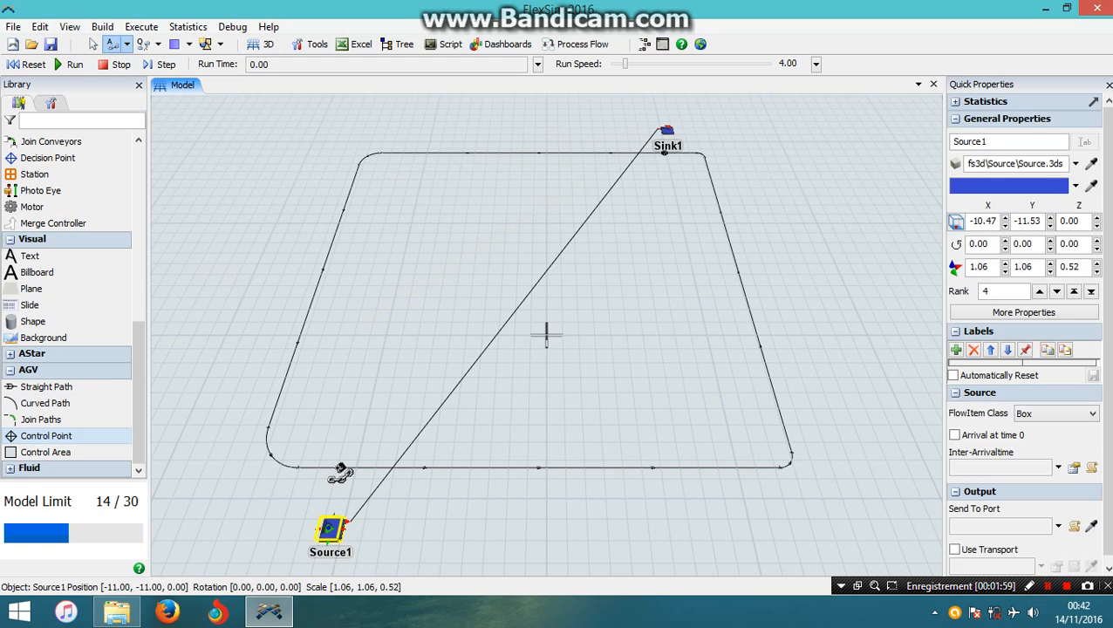
pyautogui.click(341, 469)
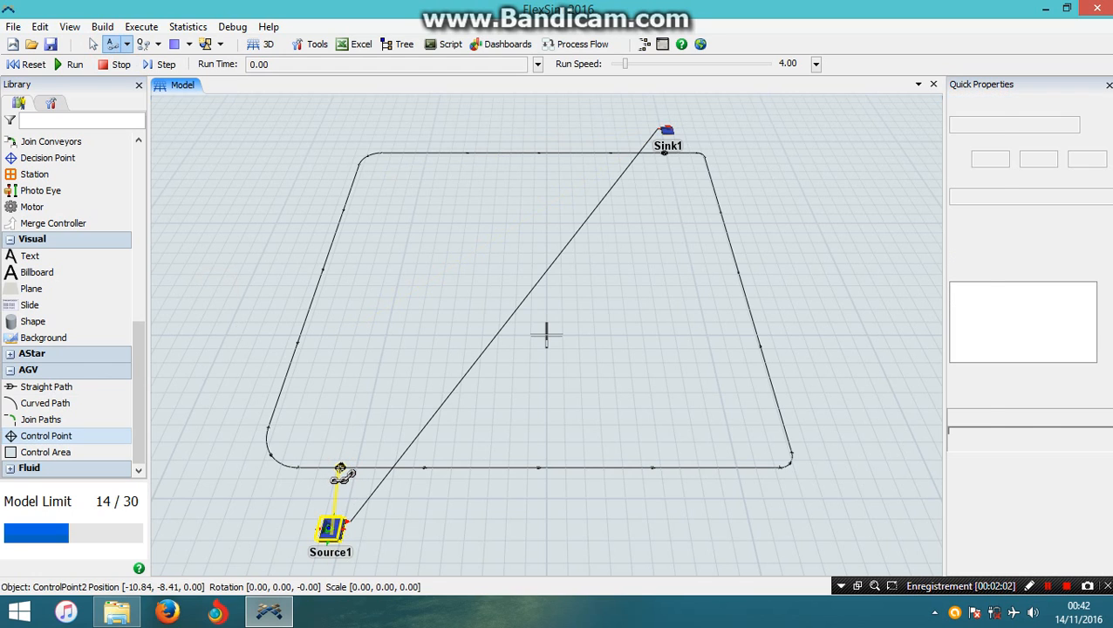
pyautogui.press('Escape')
pyautogui.click(786, 186)
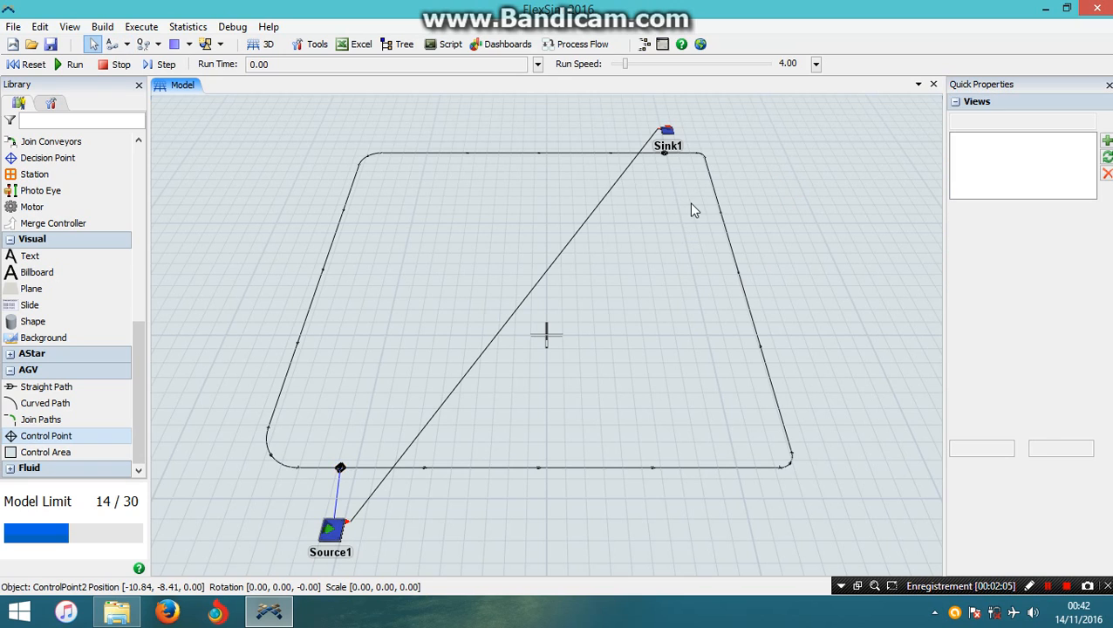
# Connect Sink1 to the control point on the adjacent AGV path.
pyautogui.moveTo(689, 203); pyautogui.dragTo(627, 308)
pyautogui.click(112, 44)
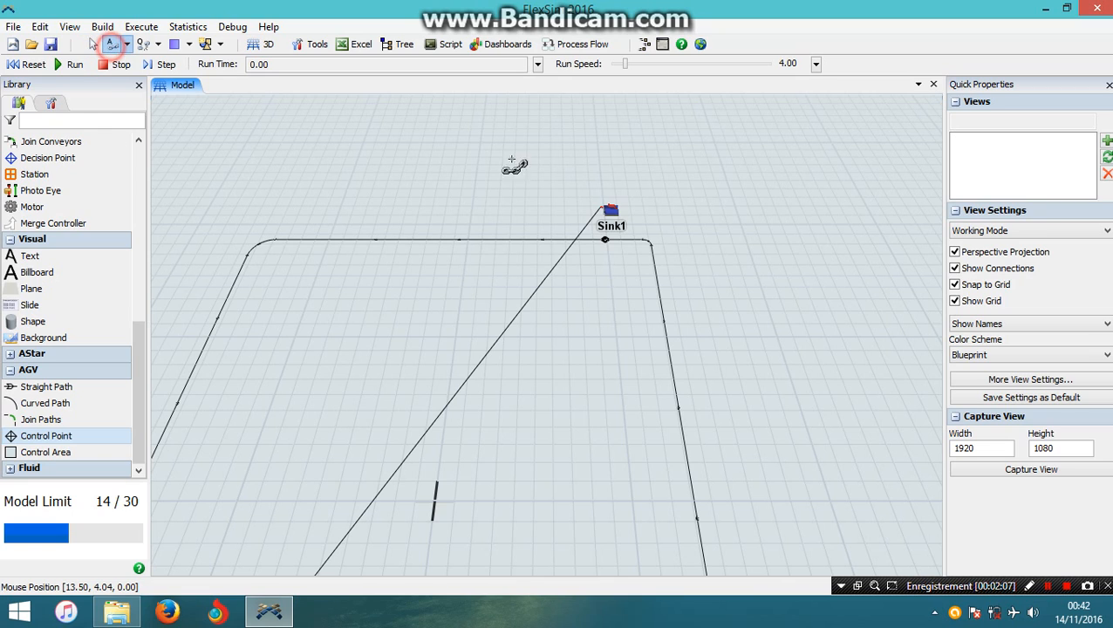
pyautogui.click(609, 212)
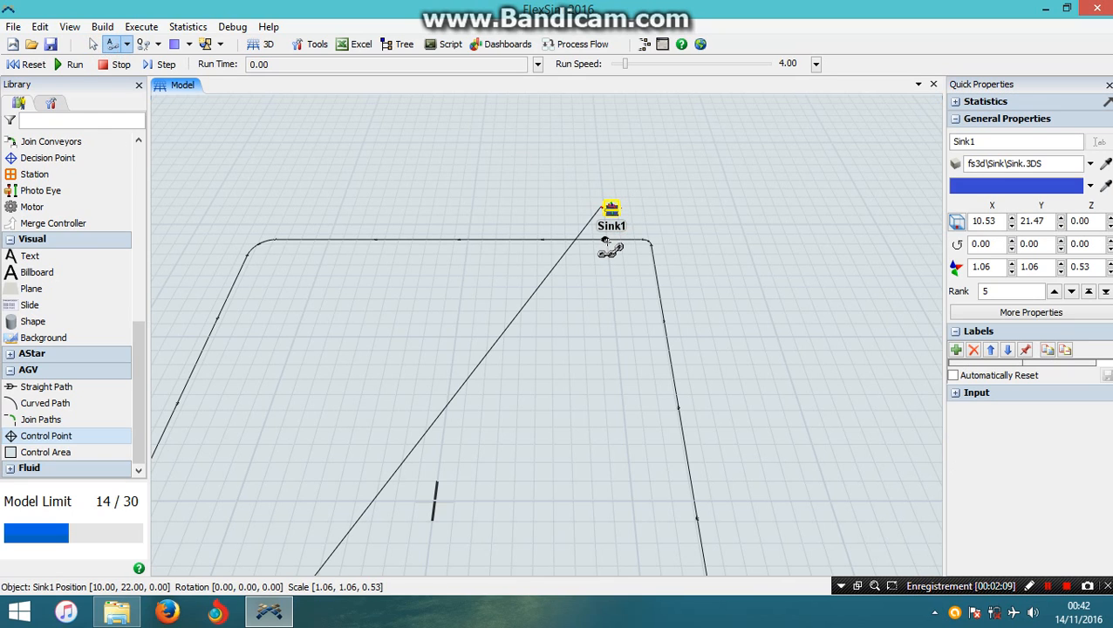
pyautogui.click(605, 240)
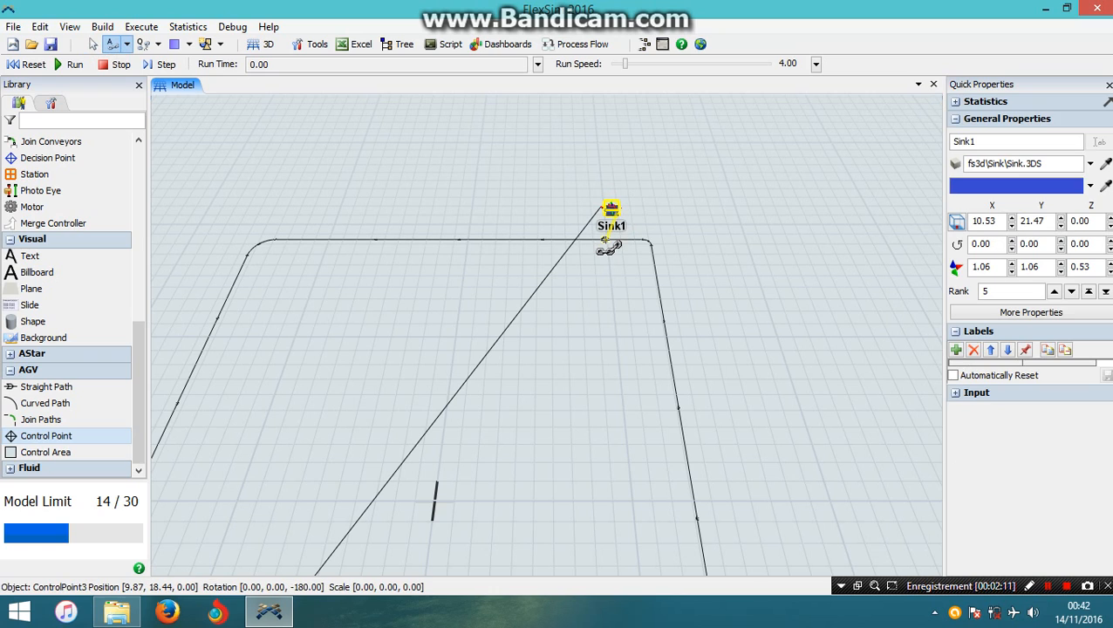
pyautogui.rightClick(751, 246)
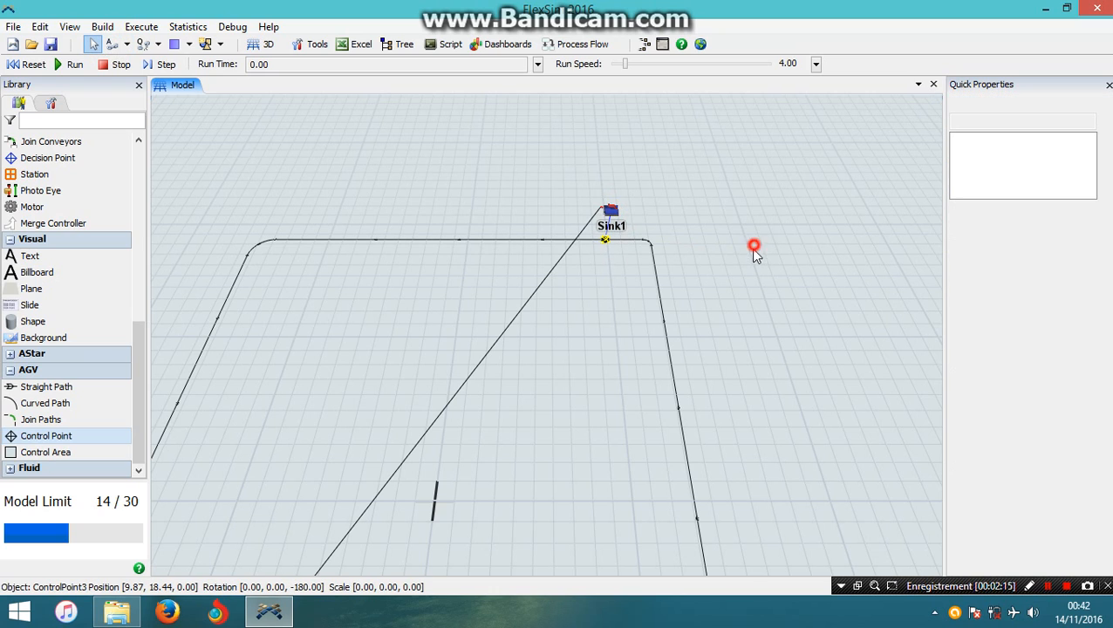
pyautogui.click(563, 402)
pyautogui.moveTo(730, 253)
pyautogui.mouseDown()
pyautogui.moveTo(739, 243)
pyautogui.moveTo(642, 271)
pyautogui.mouseUp()
# Add two task executers at about (-5, 11.5) and (-5, 6.5) and a dispatcher at about (-11.5, 5.3) inside the AGV loop.
pyautogui.click(137, 170)
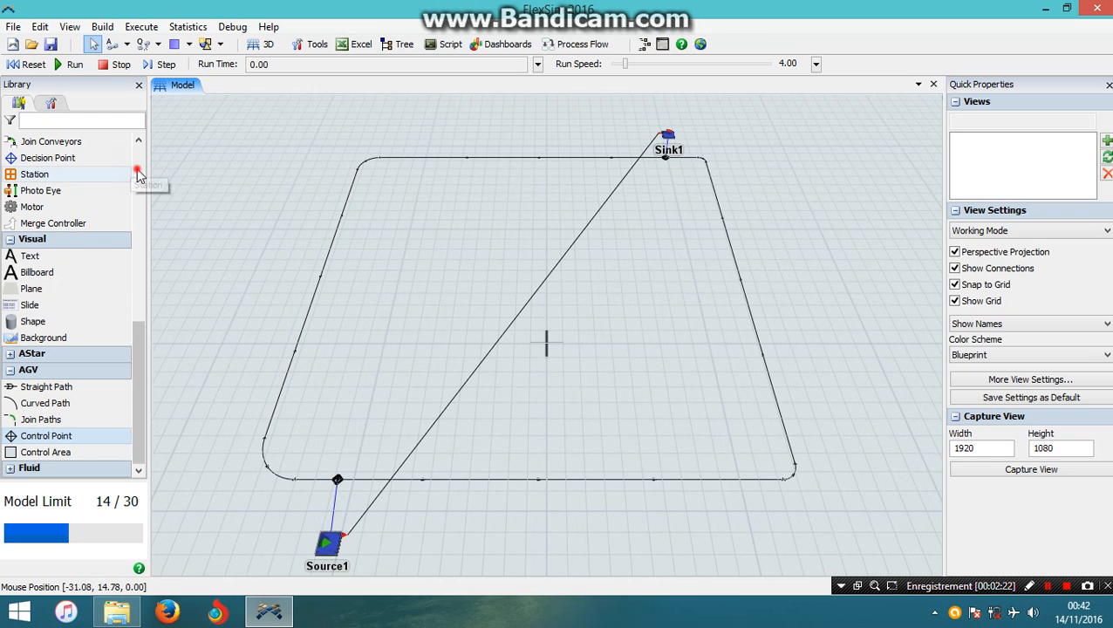
pyautogui.click(137, 159)
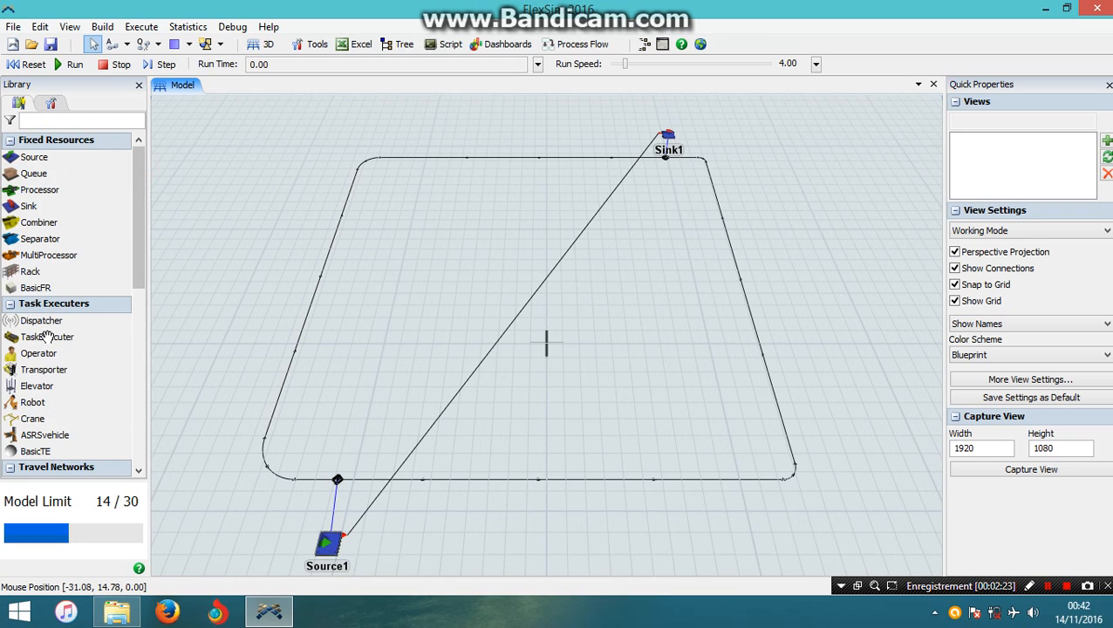
pyautogui.click(41, 341)
pyautogui.click(463, 209)
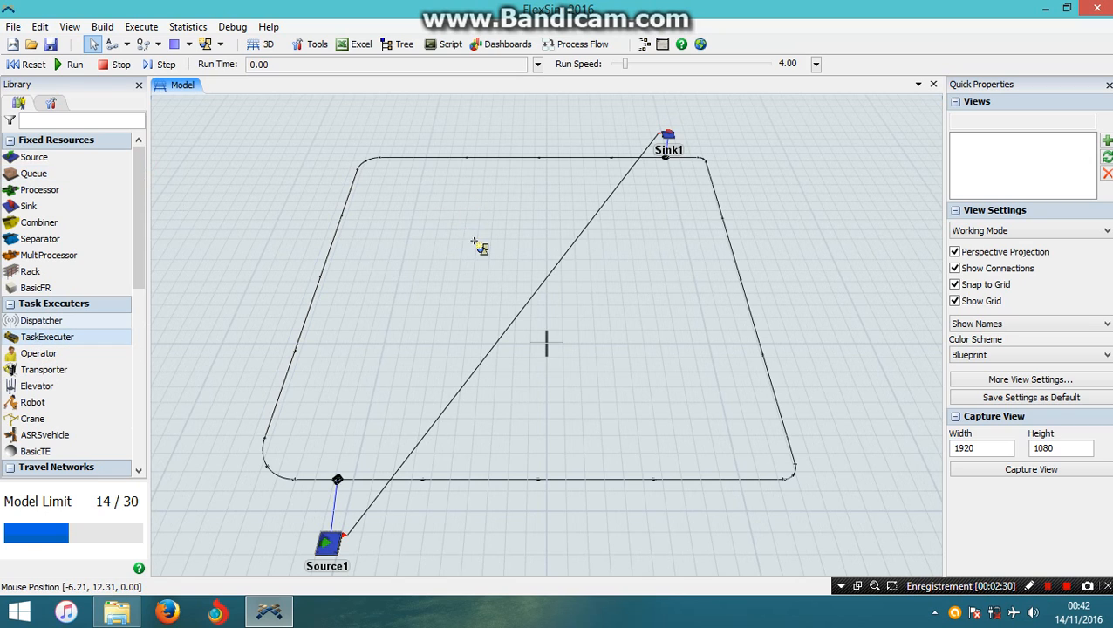
pyautogui.click(466, 263)
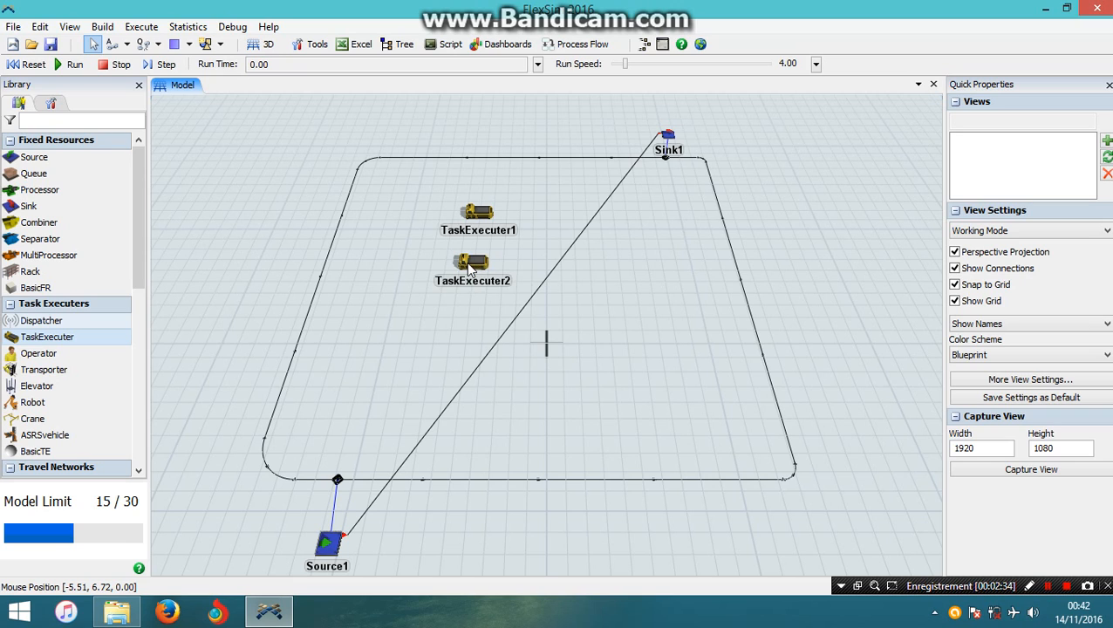
pyautogui.click(33, 321)
pyautogui.click(375, 273)
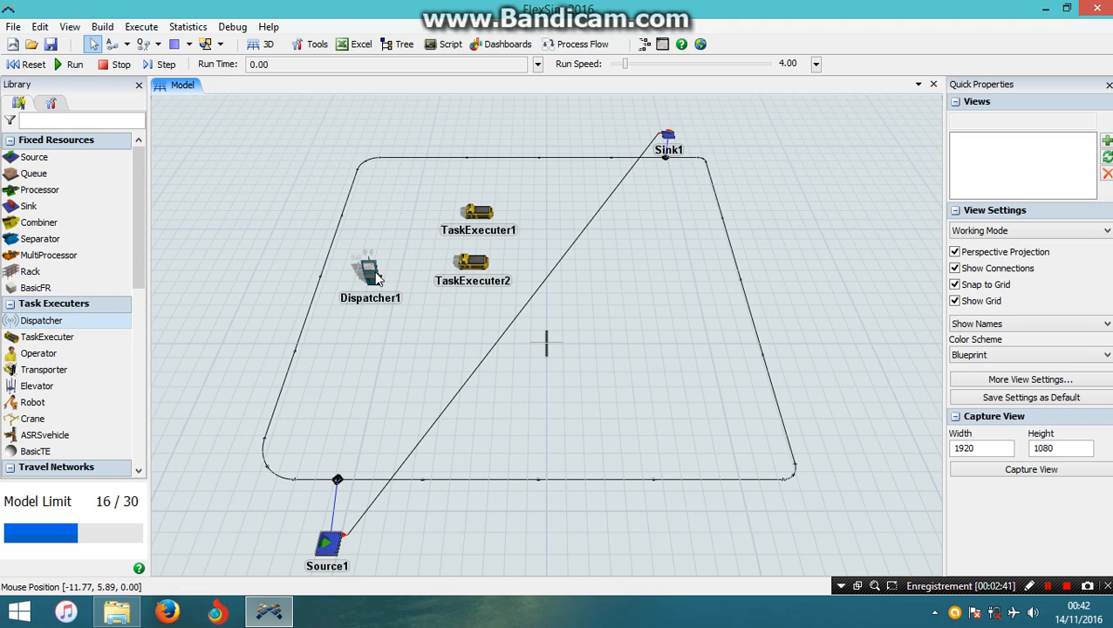
# Connect Dispatcher1 to TaskExecuter1 and to TaskExecuter2 with object connections.
pyautogui.click(112, 43)
pyautogui.click(370, 273)
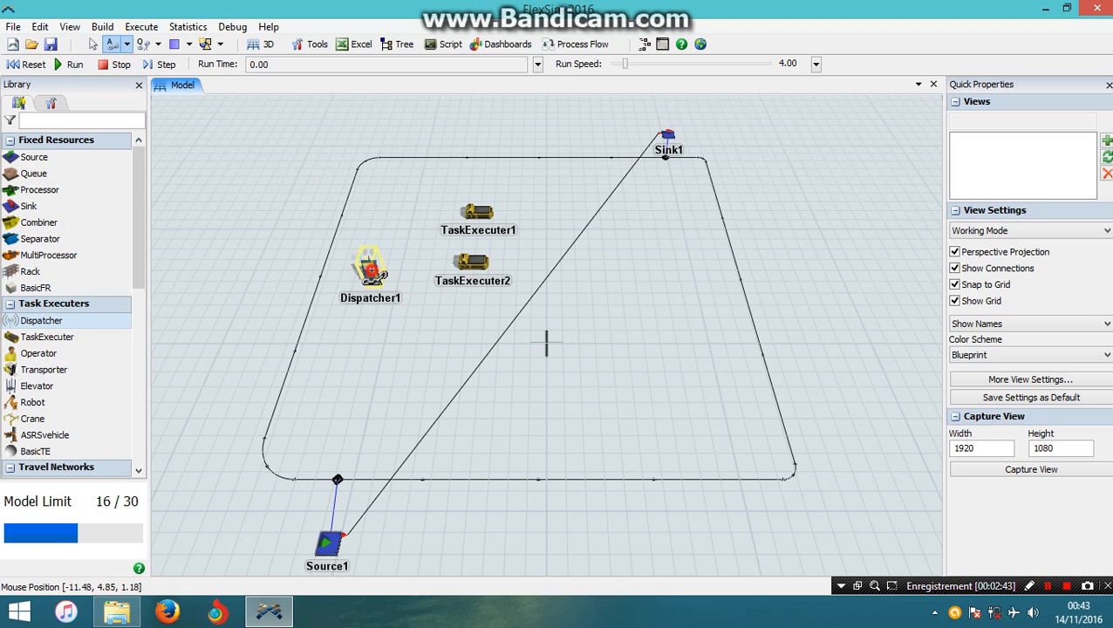
pyautogui.click(480, 212)
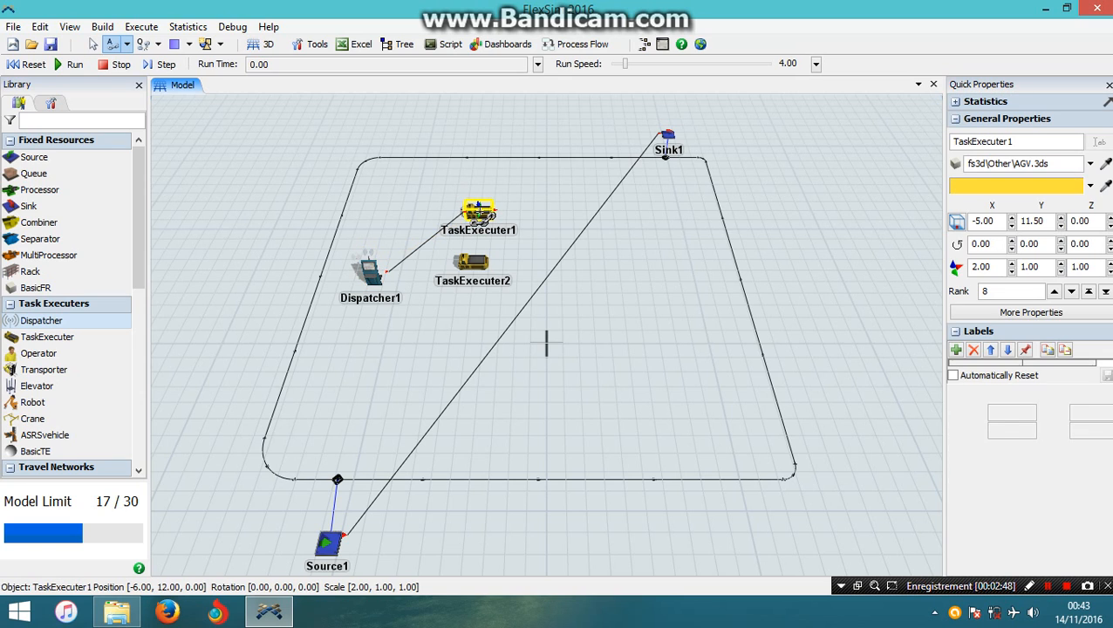
pyautogui.press('Escape')
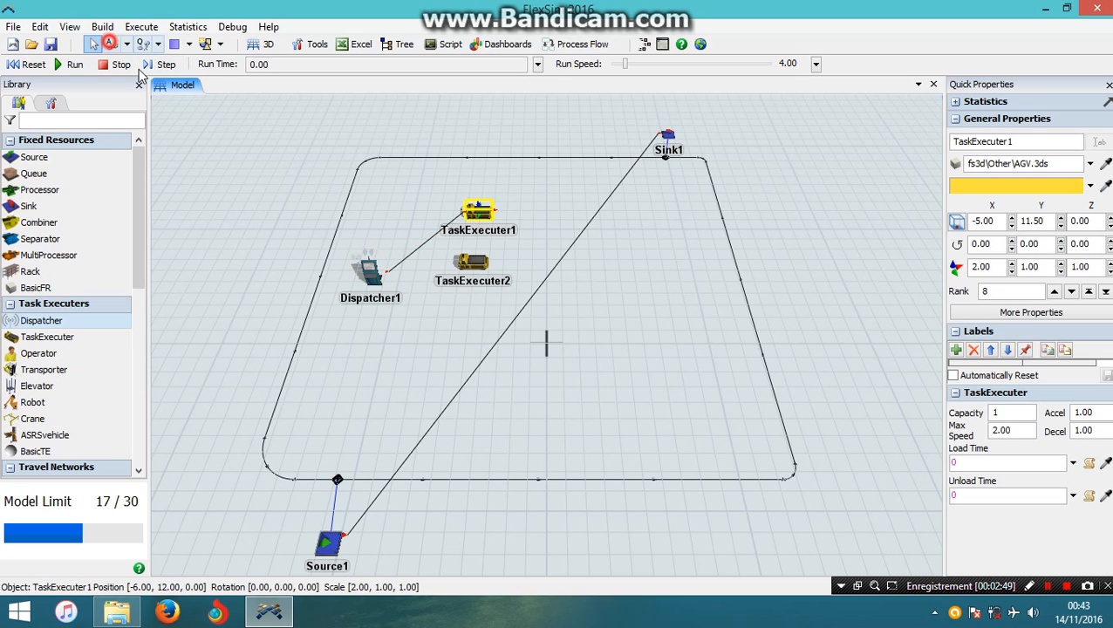
pyautogui.click(112, 43)
pyautogui.click(371, 271)
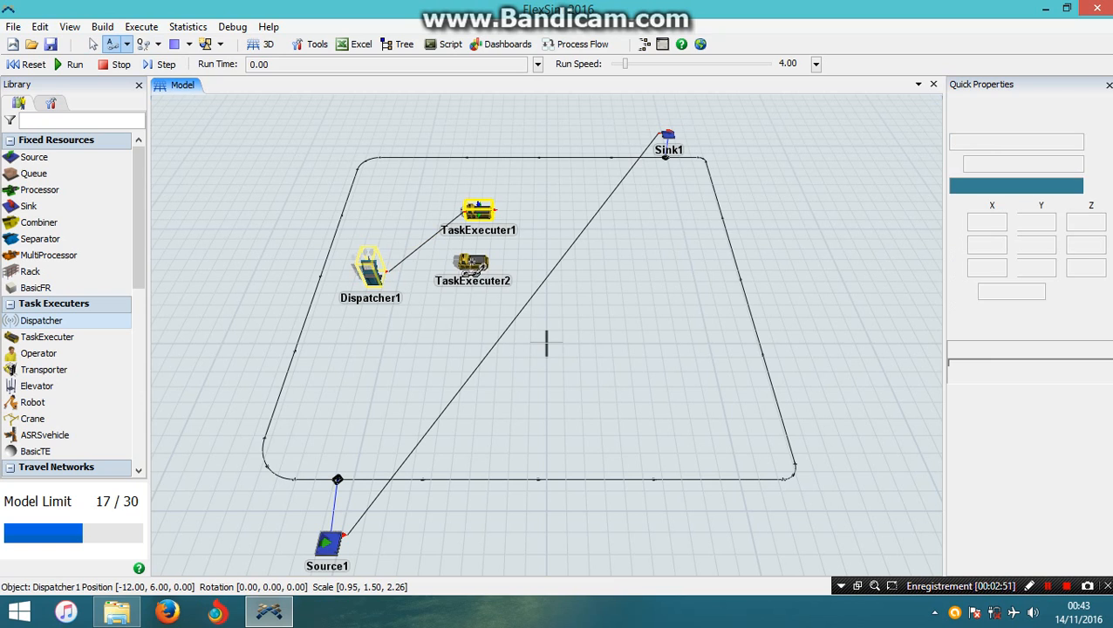
pyautogui.click(473, 264)
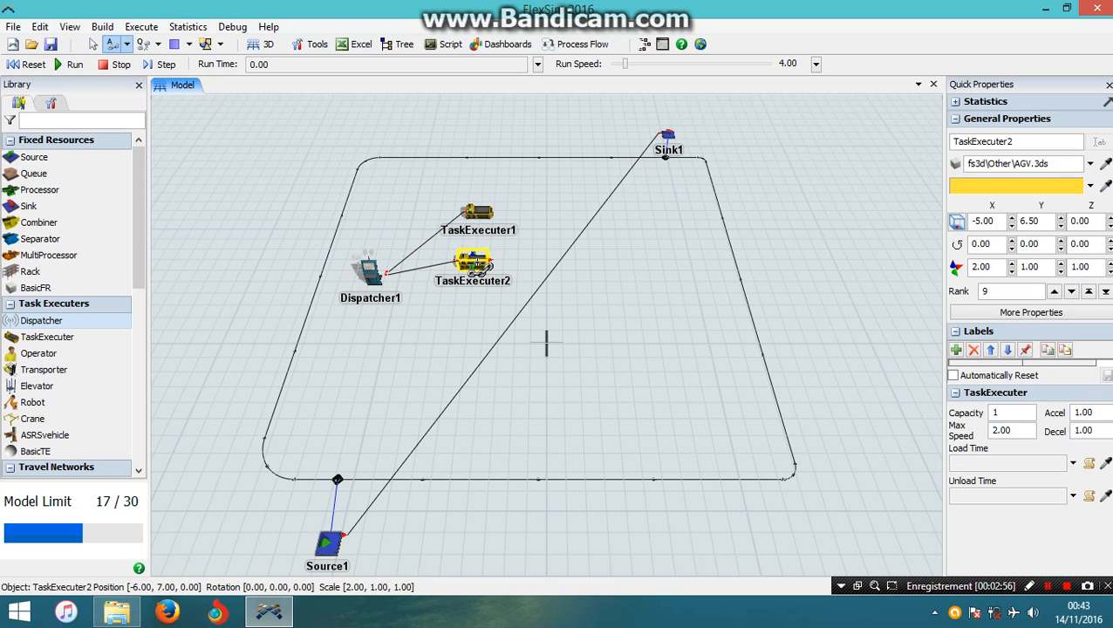
pyautogui.press('Escape')
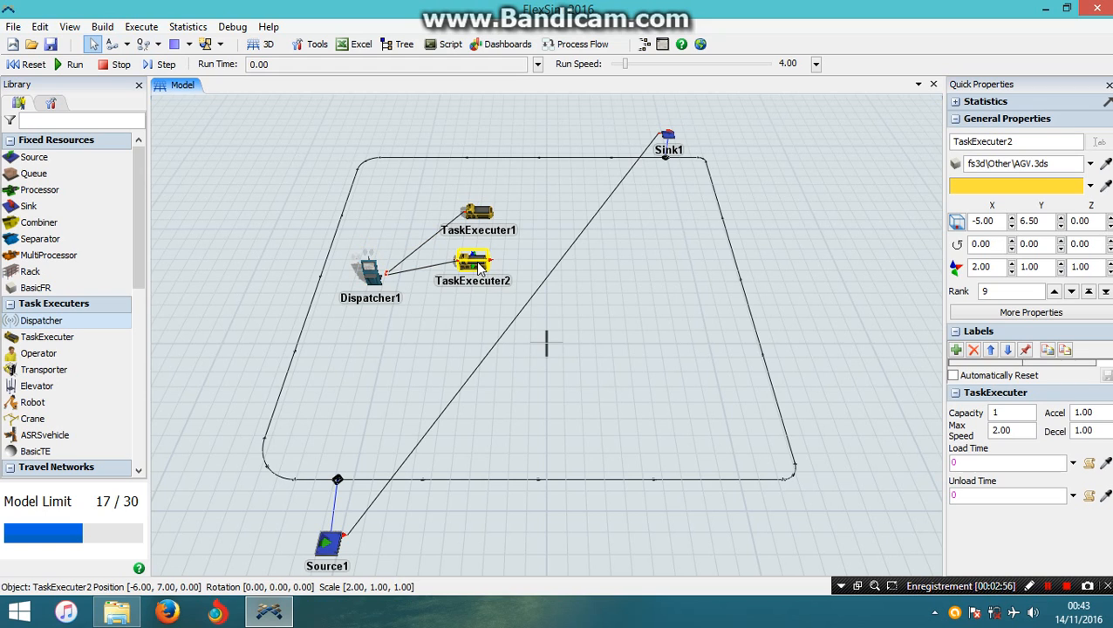
pyautogui.click(689, 275)
pyautogui.click(558, 186)
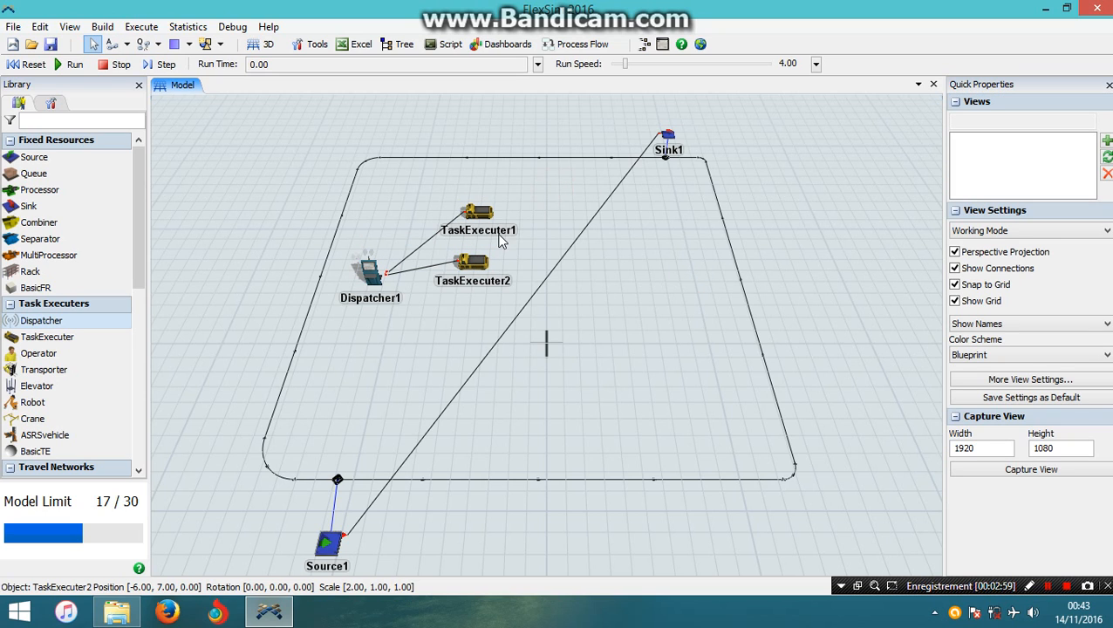
# Connect TaskExecuter1 to the control point beside Sink1 as a Traveler AGV.
pyautogui.scroll(2, 532, 231)
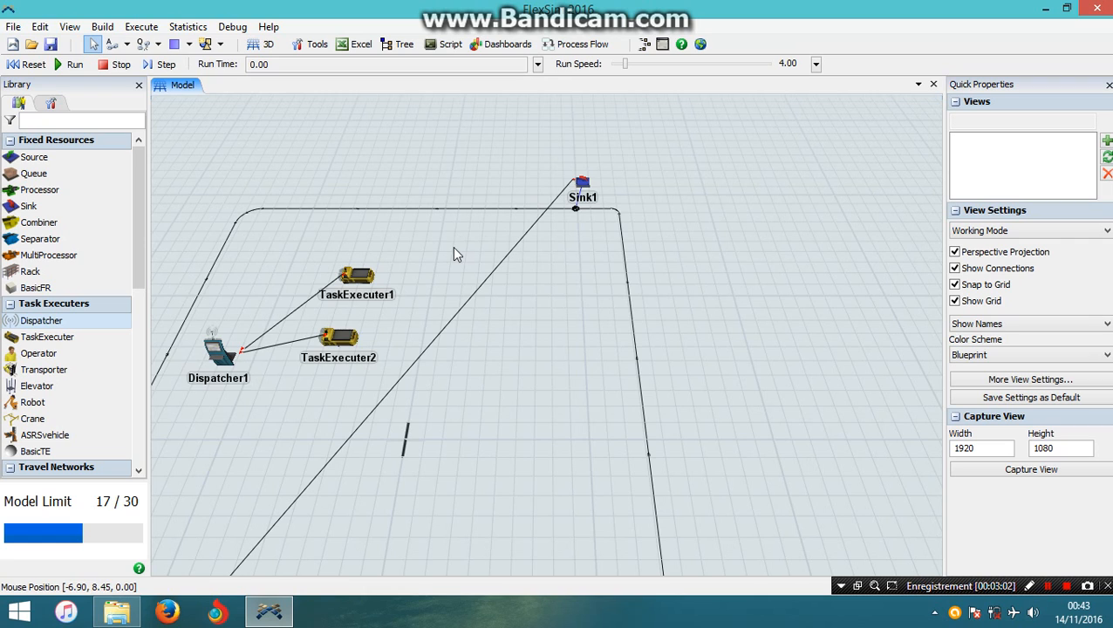
pyautogui.scroll(3, 451, 246)
pyautogui.click(112, 44)
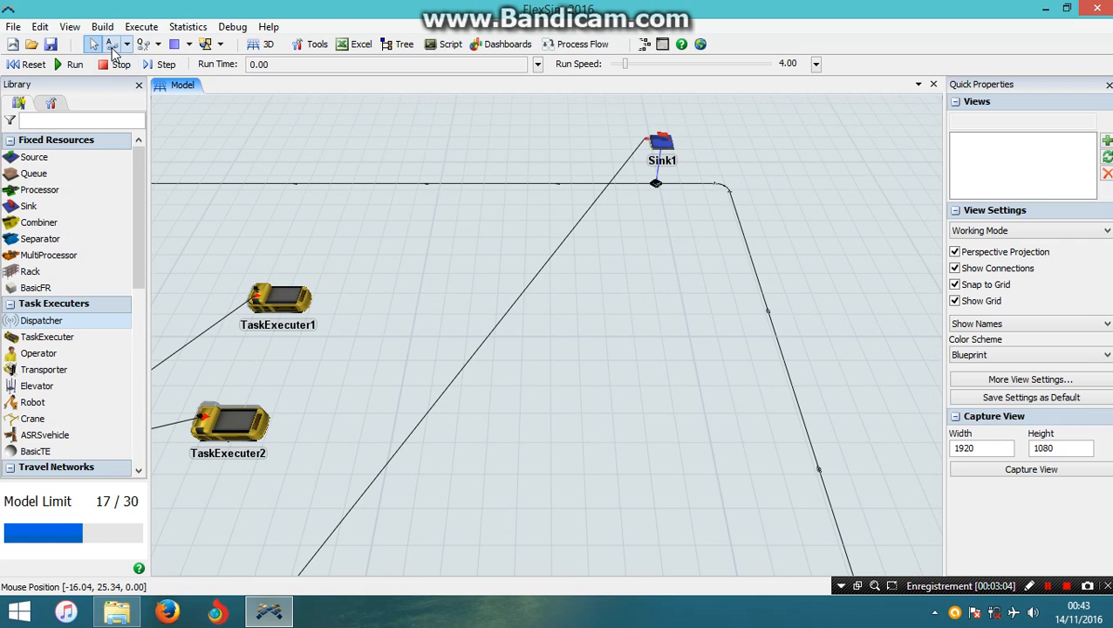
pyautogui.click(281, 301)
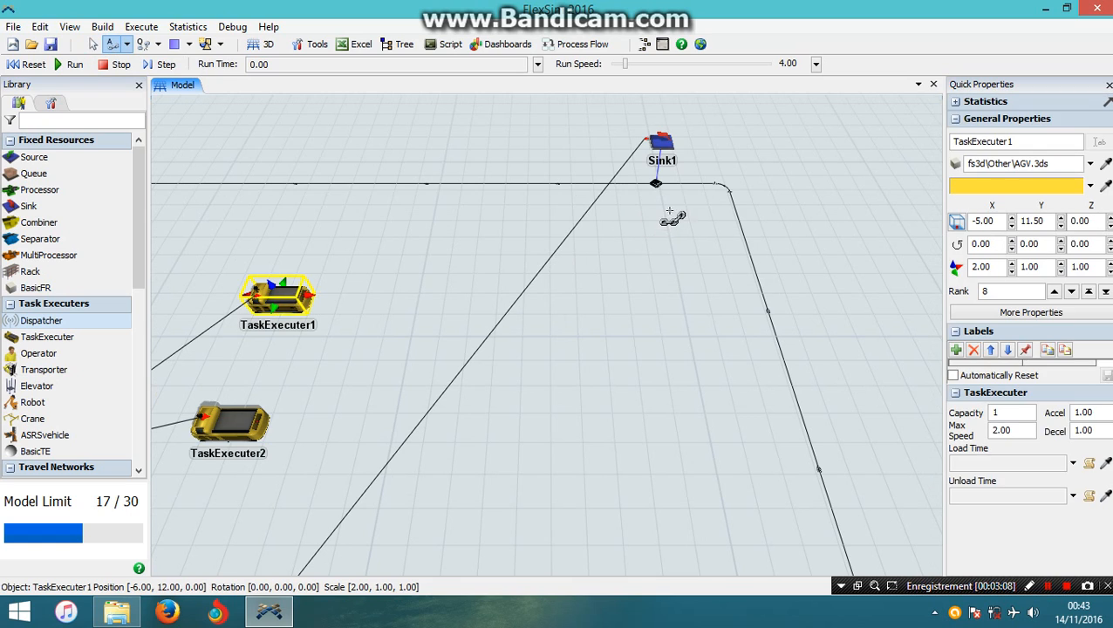
pyautogui.click(656, 184)
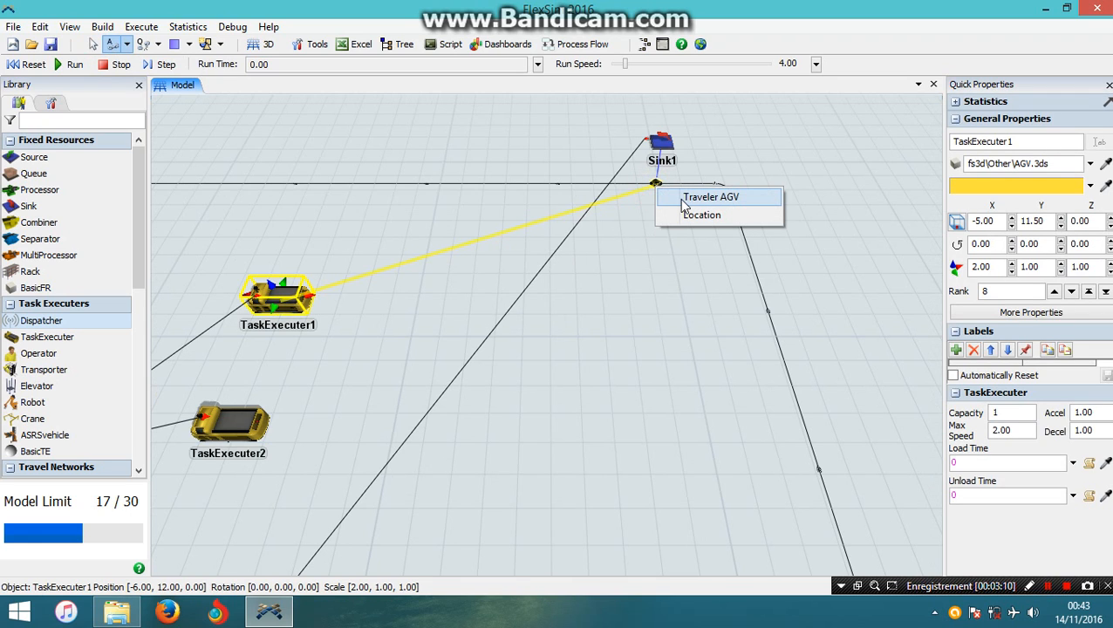
pyautogui.click(683, 199)
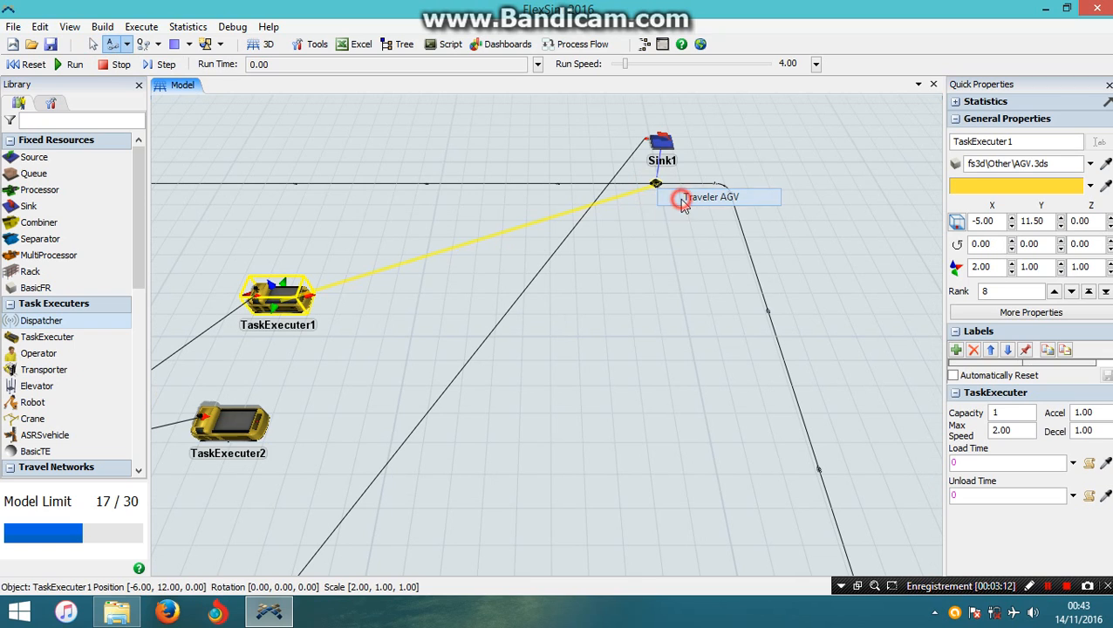
pyautogui.doubleClick(829, 170)
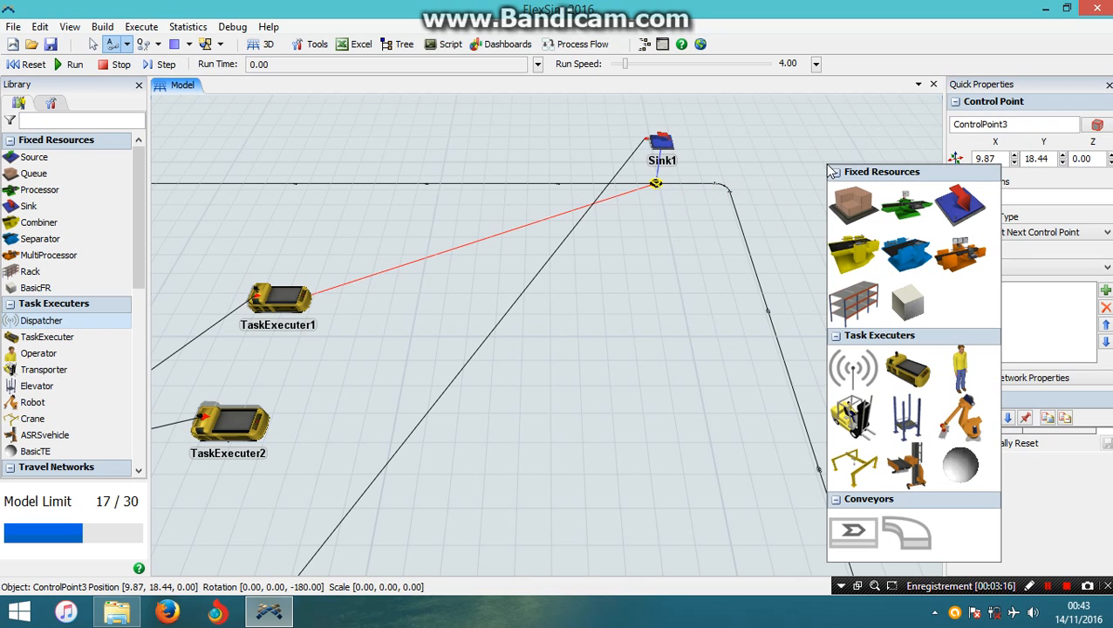
pyautogui.click(791, 125)
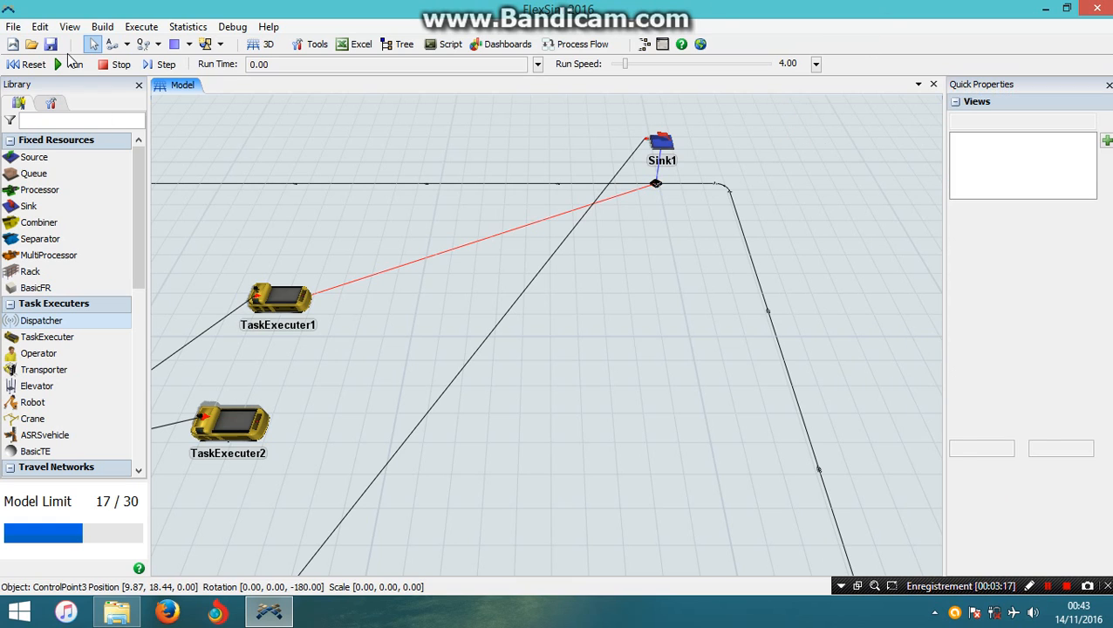
# Connect TaskExecuter2 to the control point beside Sink1 as a Traveler AGV.
pyautogui.click(110, 44)
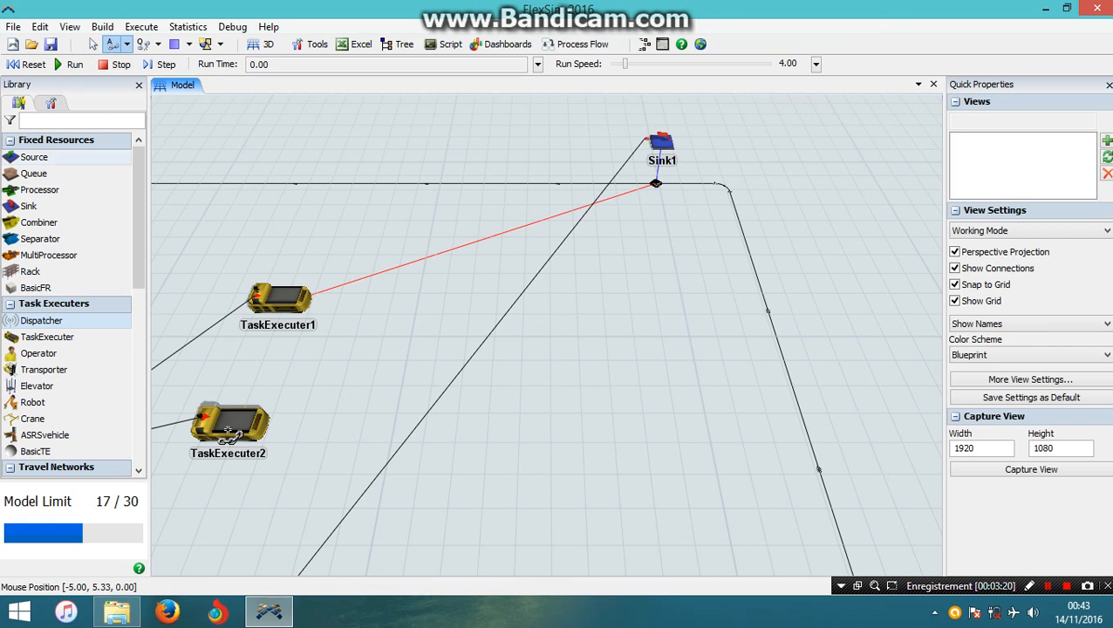
pyautogui.click(231, 425)
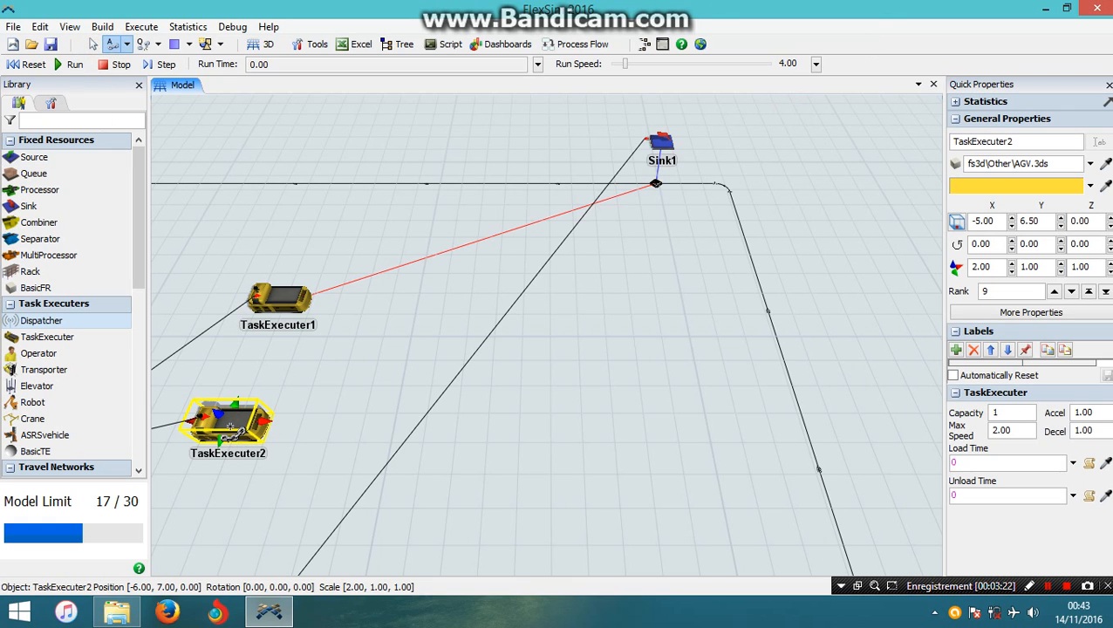
pyautogui.click(655, 185)
pyautogui.click(684, 197)
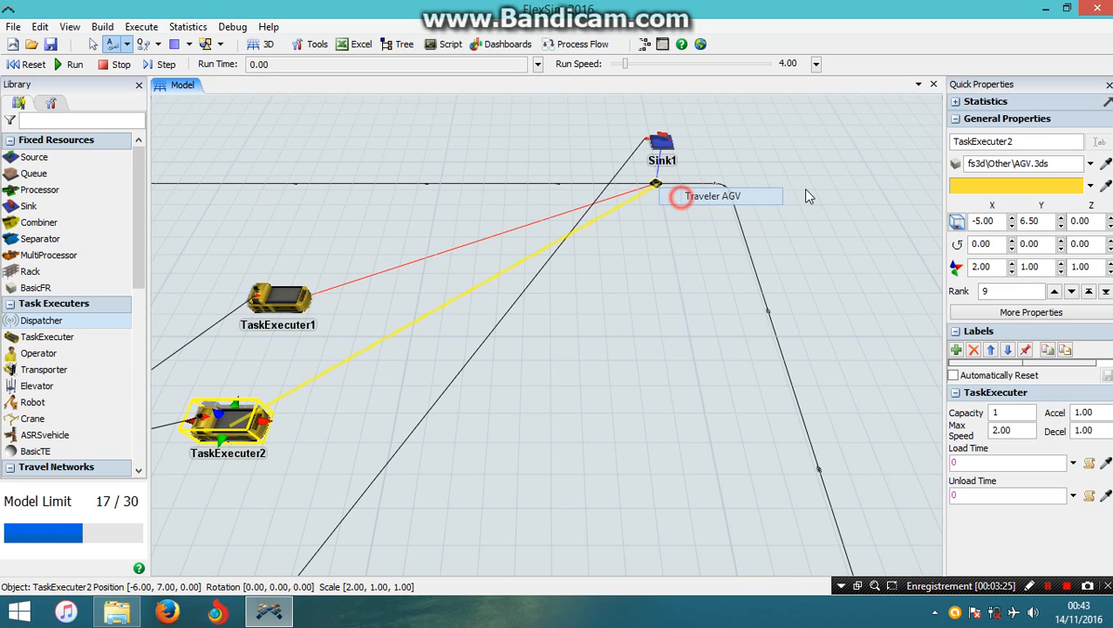
pyautogui.doubleClick(819, 196)
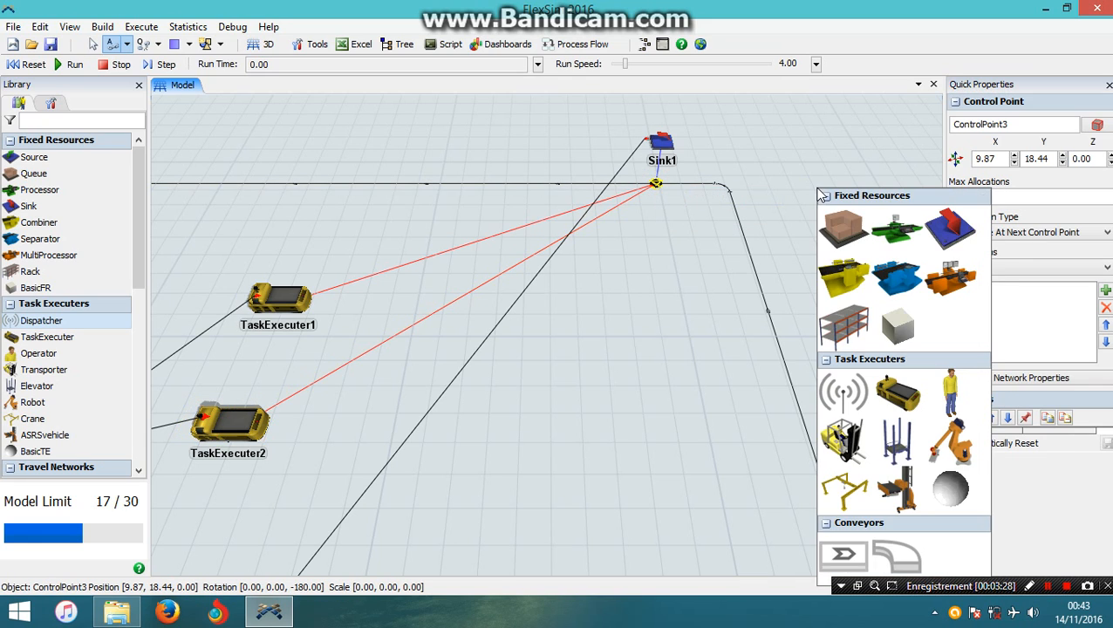
pyautogui.click(803, 158)
# Connect the center ports of Source1 and Dispatcher1.
pyautogui.click(529, 375)
pyautogui.moveTo(696, 283); pyautogui.dragTo(762, 270)
pyautogui.scroll(-3, 508, 370)
pyautogui.click(509, 356)
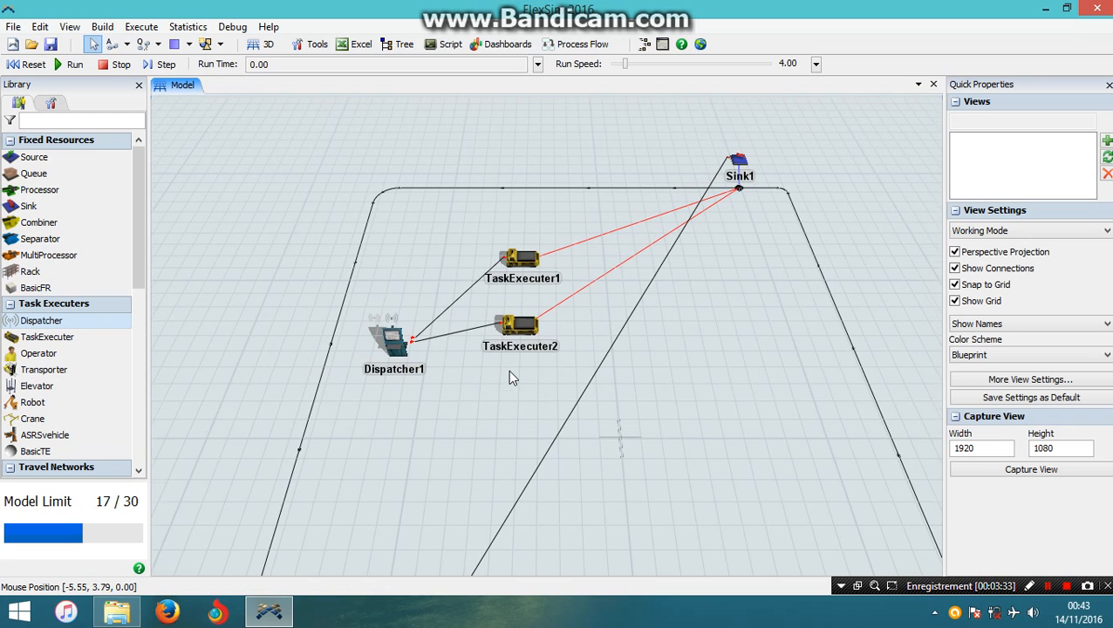
pyautogui.moveTo(484, 240); pyautogui.dragTo(481, 279)
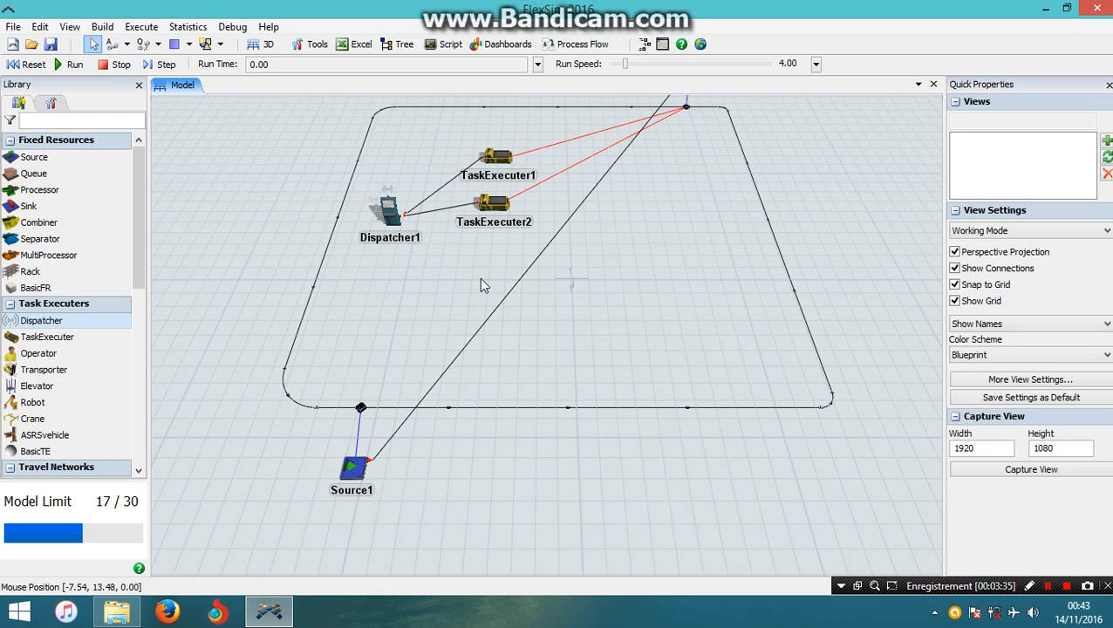
pyautogui.moveTo(276, 203)
pyautogui.mouseDown()
pyautogui.moveTo(268, 224)
pyautogui.moveTo(263, 206)
pyautogui.mouseUp()
pyautogui.click(127, 44)
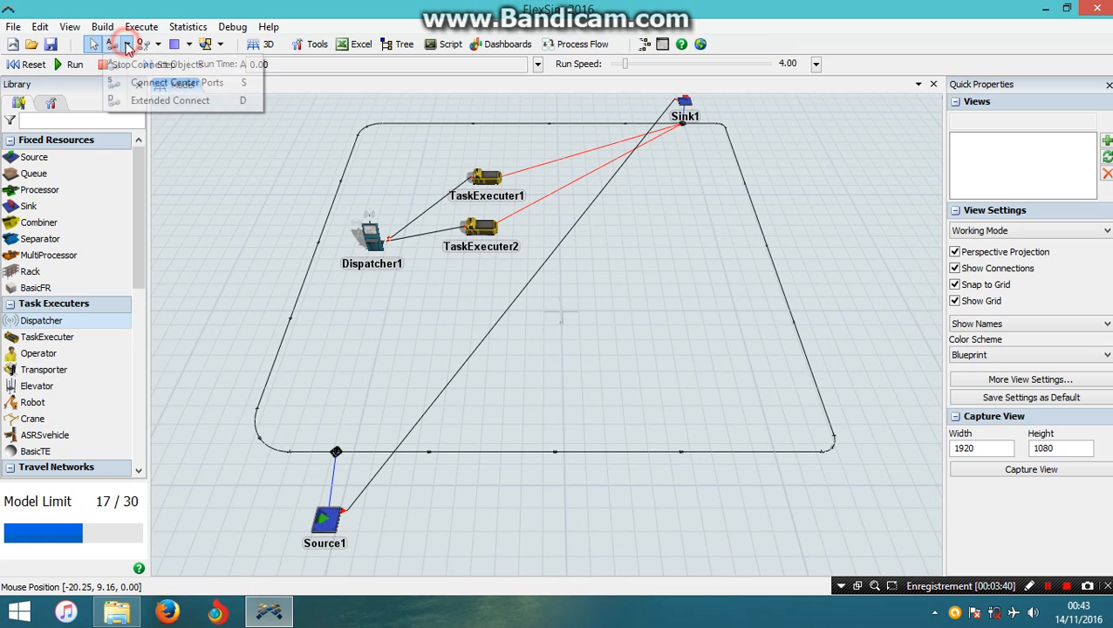
pyautogui.click(174, 81)
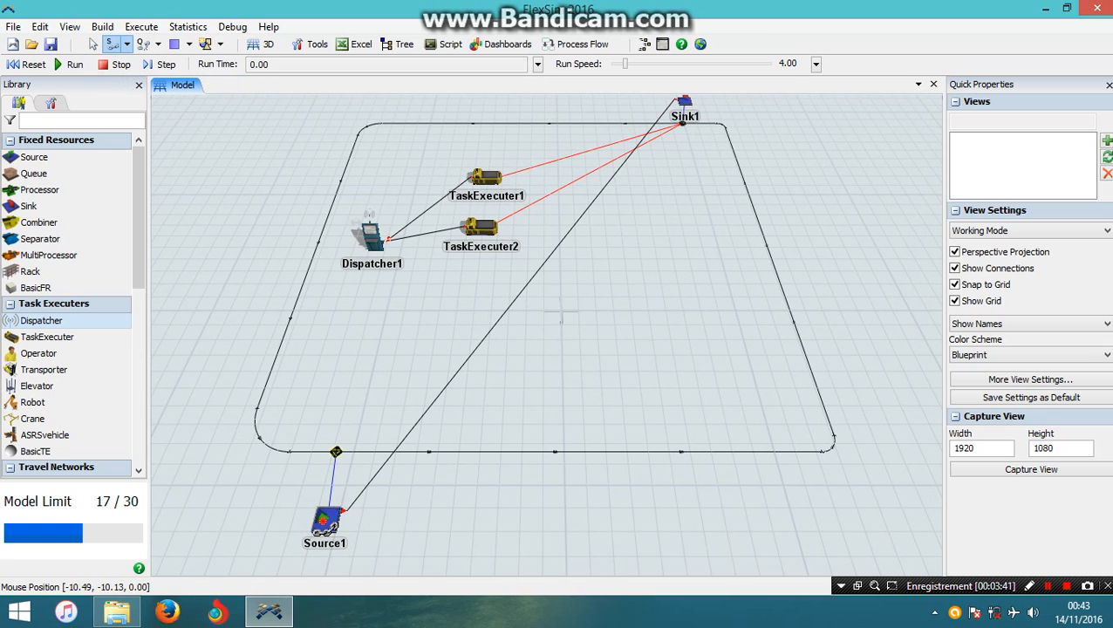
pyautogui.click(322, 520)
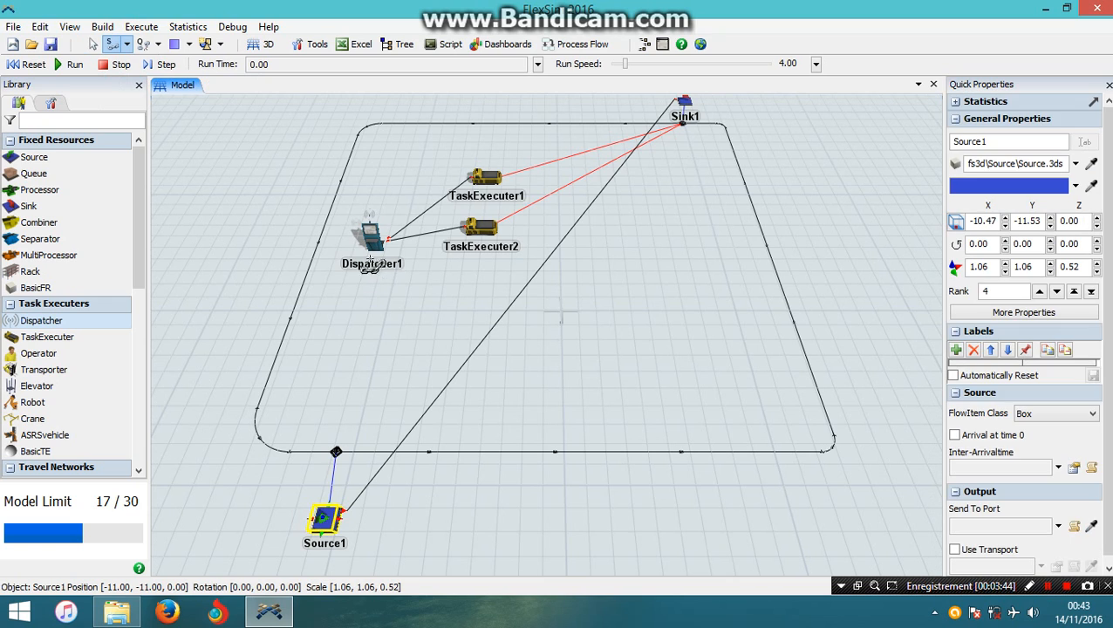
pyautogui.click(369, 236)
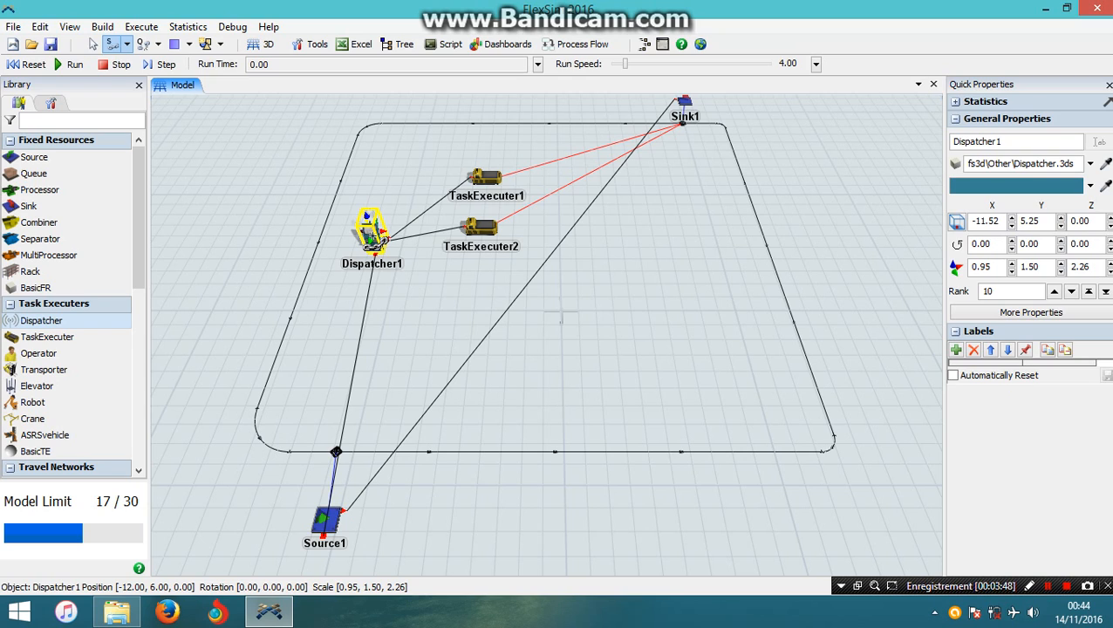
pyautogui.press('Escape')
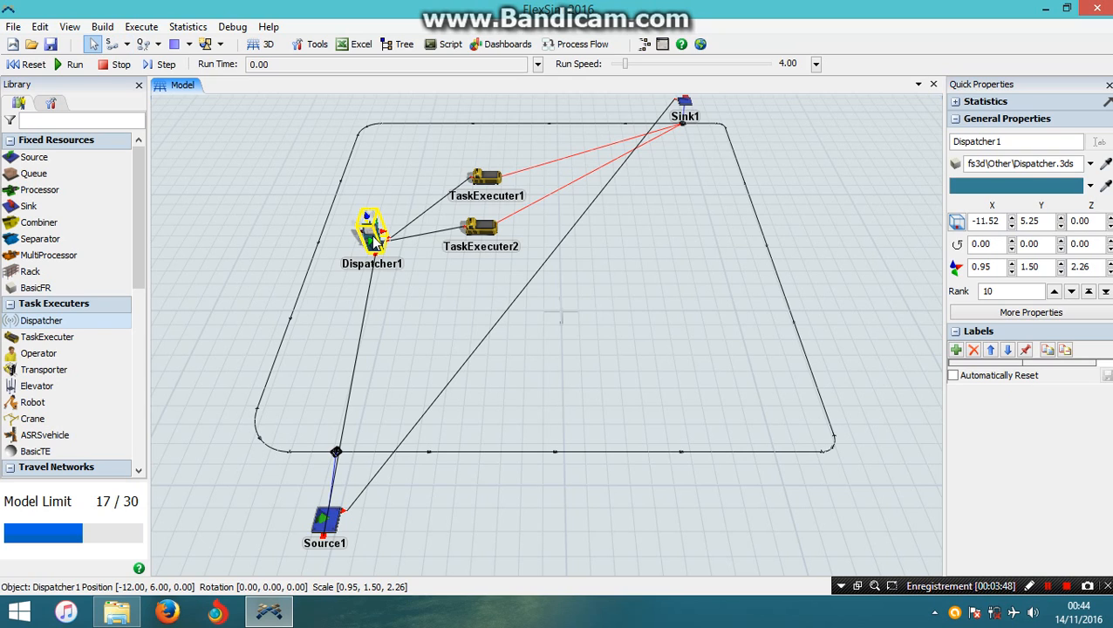
pyautogui.click(803, 199)
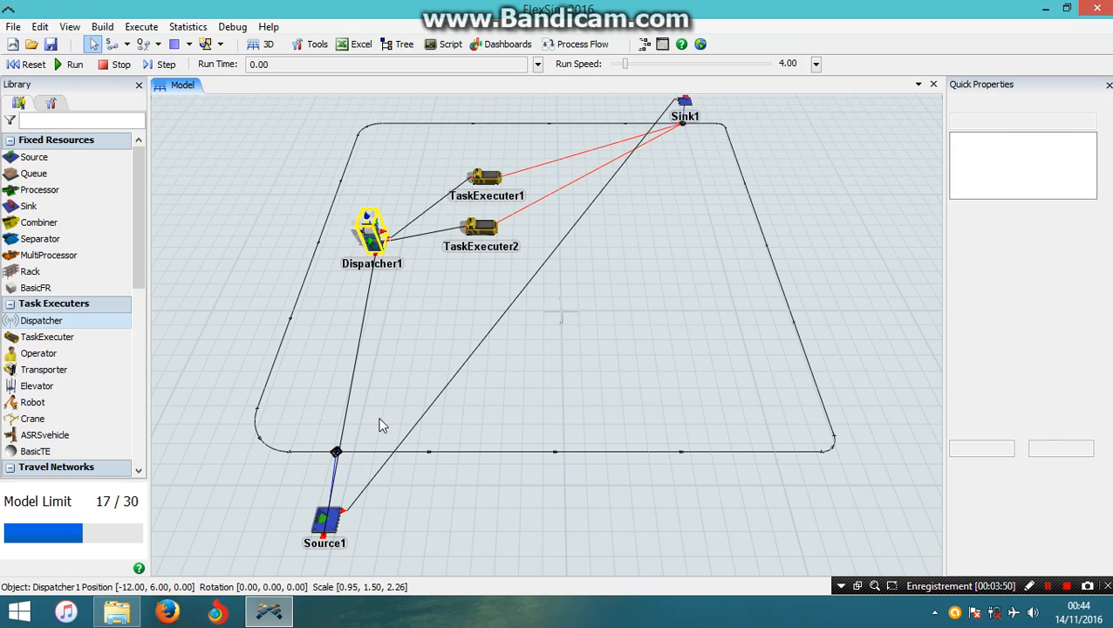
# Enable Use Transport for the output of Source1.
pyautogui.click(336, 521)
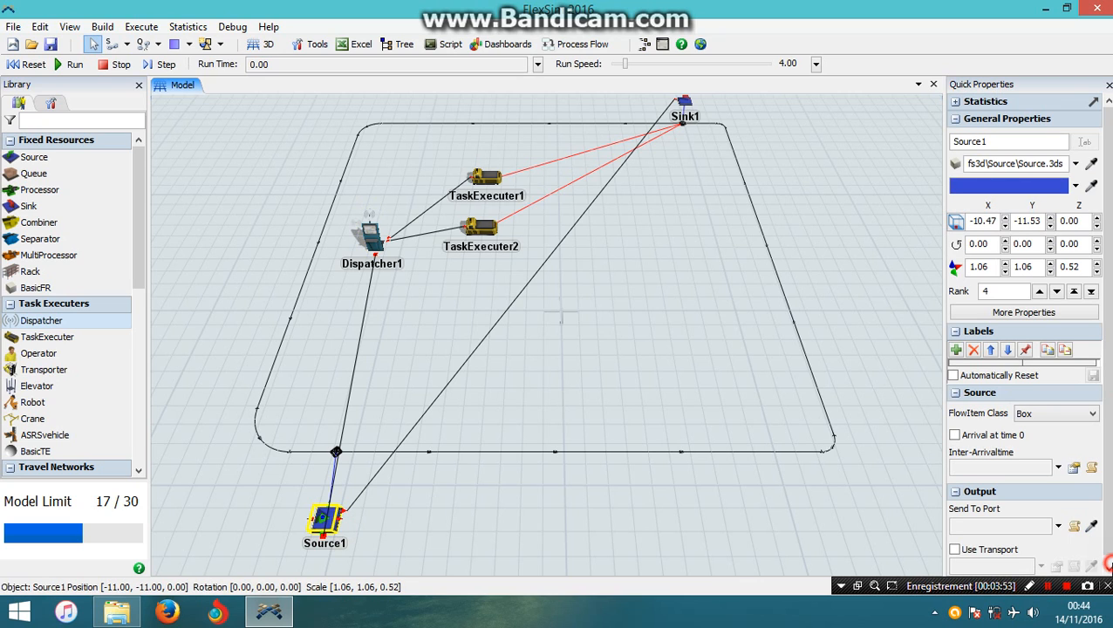
pyautogui.scroll(-1, 981, 547)
pyautogui.click(980, 545)
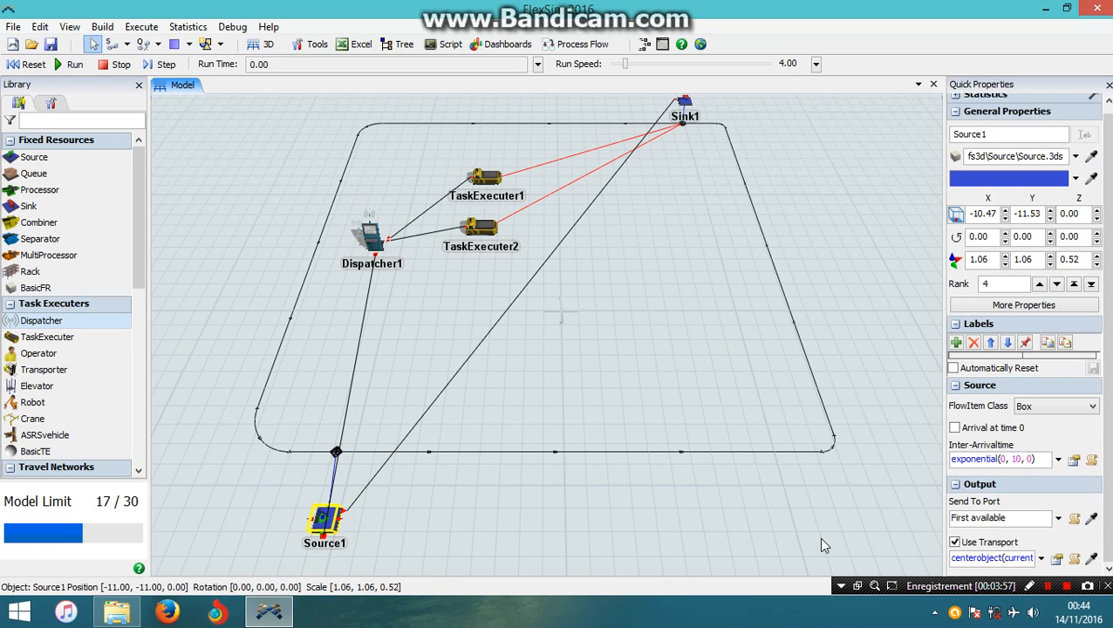
pyautogui.click(665, 387)
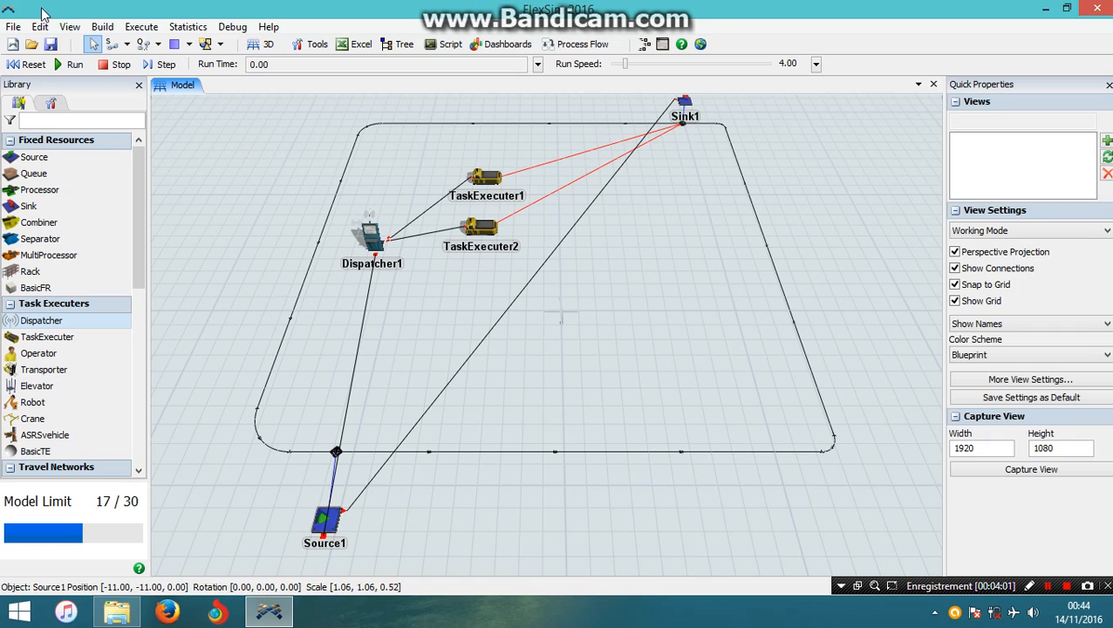
# Reset and run the model, raising the run speed to 45.71.
pyautogui.click(34, 67)
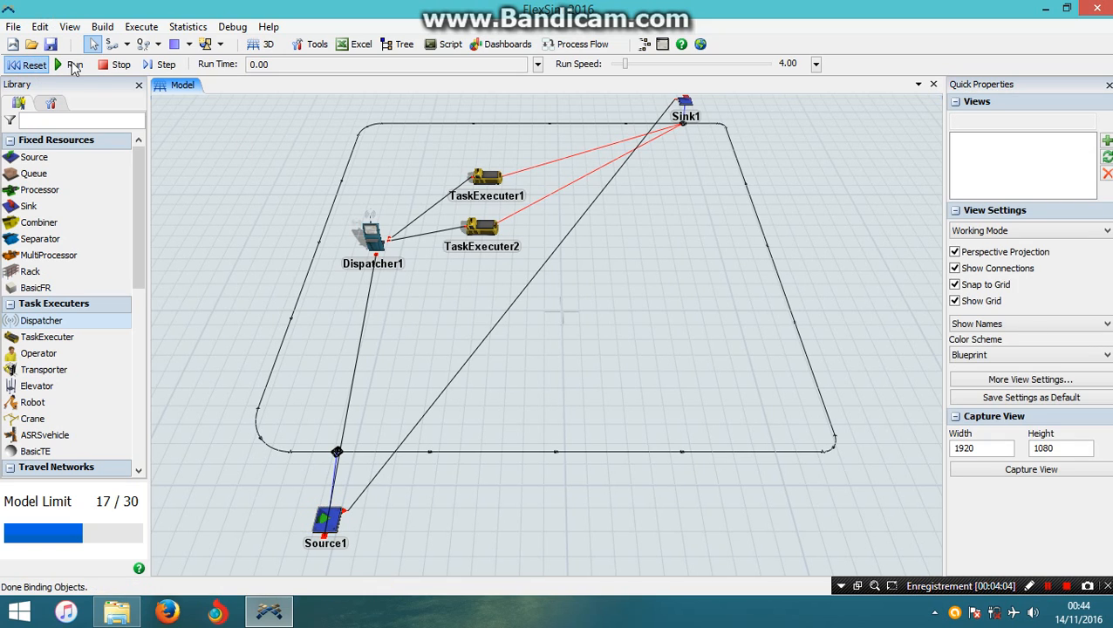
pyautogui.click(74, 66)
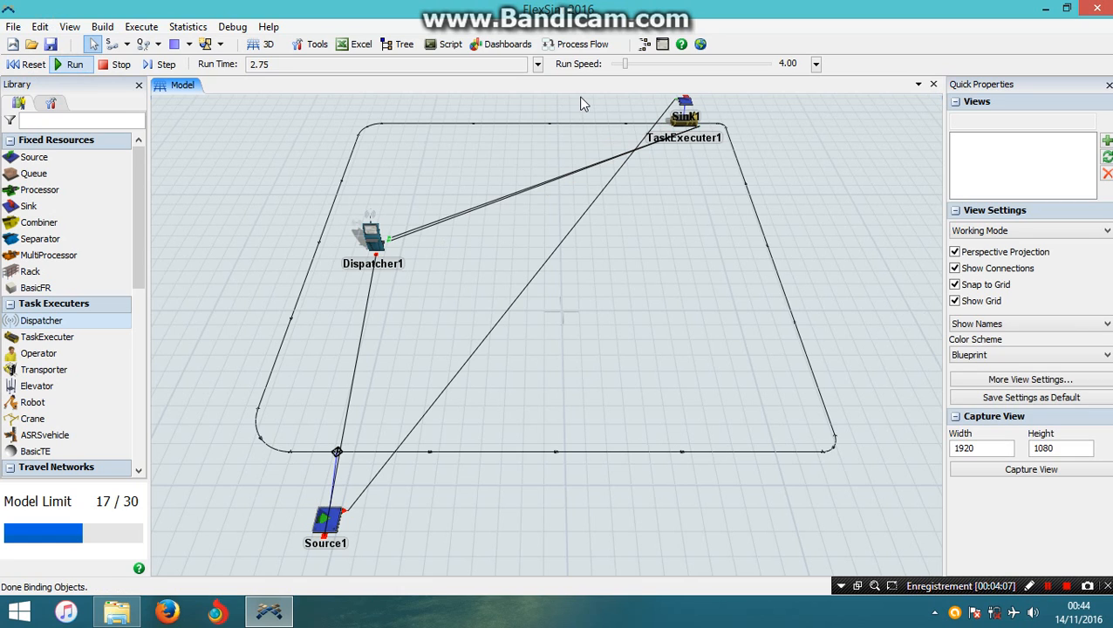
pyautogui.moveTo(624, 65); pyautogui.dragTo(632, 68)
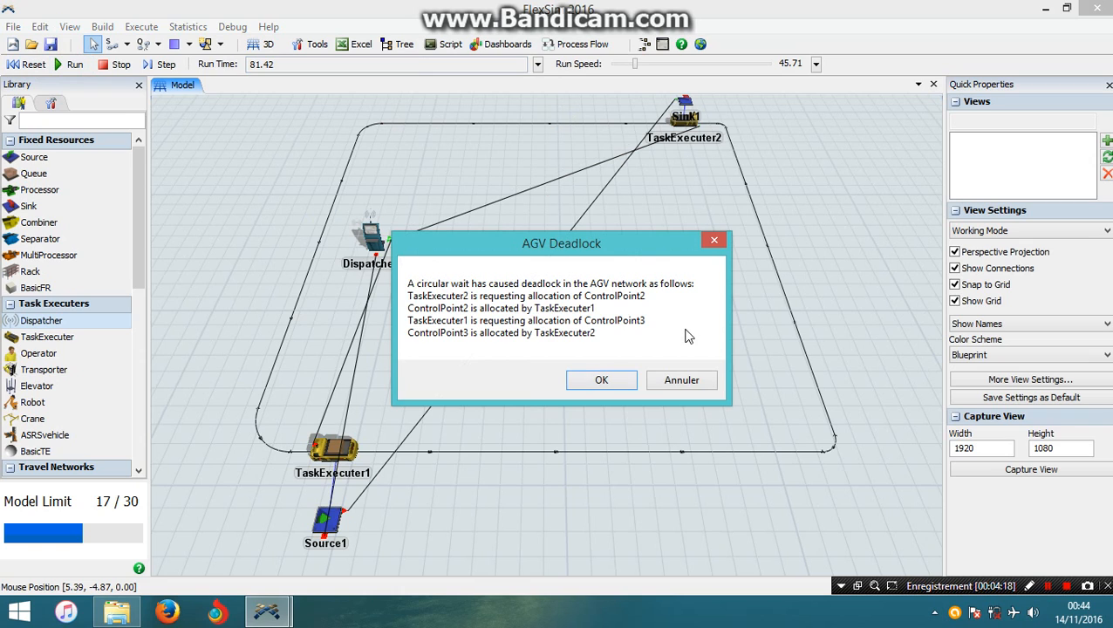
# Examine the AGV deadlock message against the model layout, dismiss it and close the system console.
pyautogui.moveTo(607, 253); pyautogui.dragTo(842, 225)
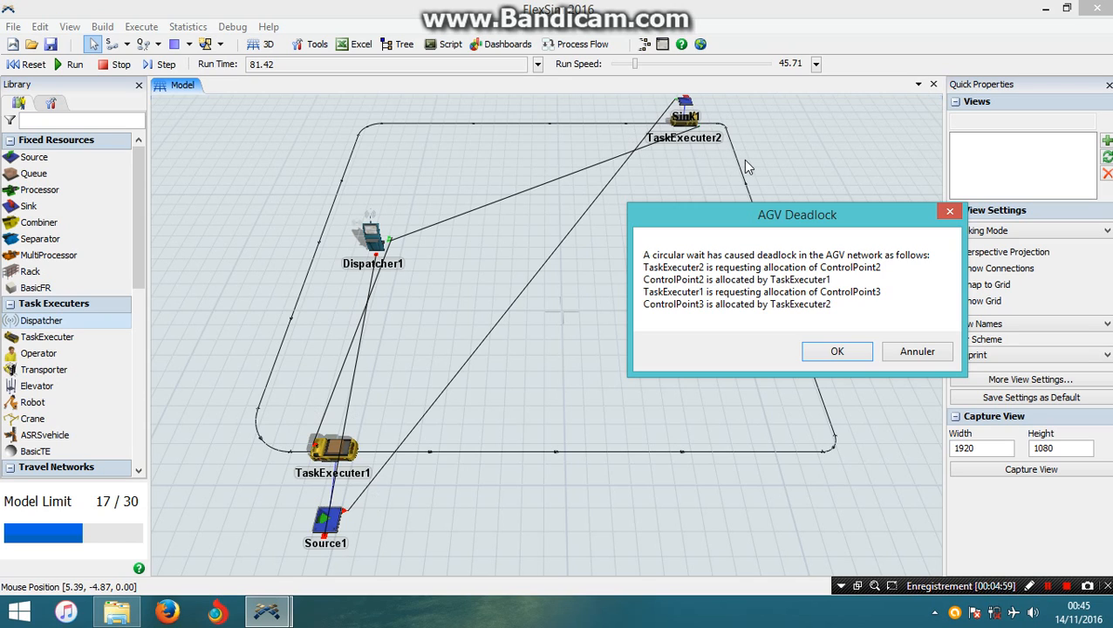
pyautogui.moveTo(768, 205); pyautogui.dragTo(716, 414)
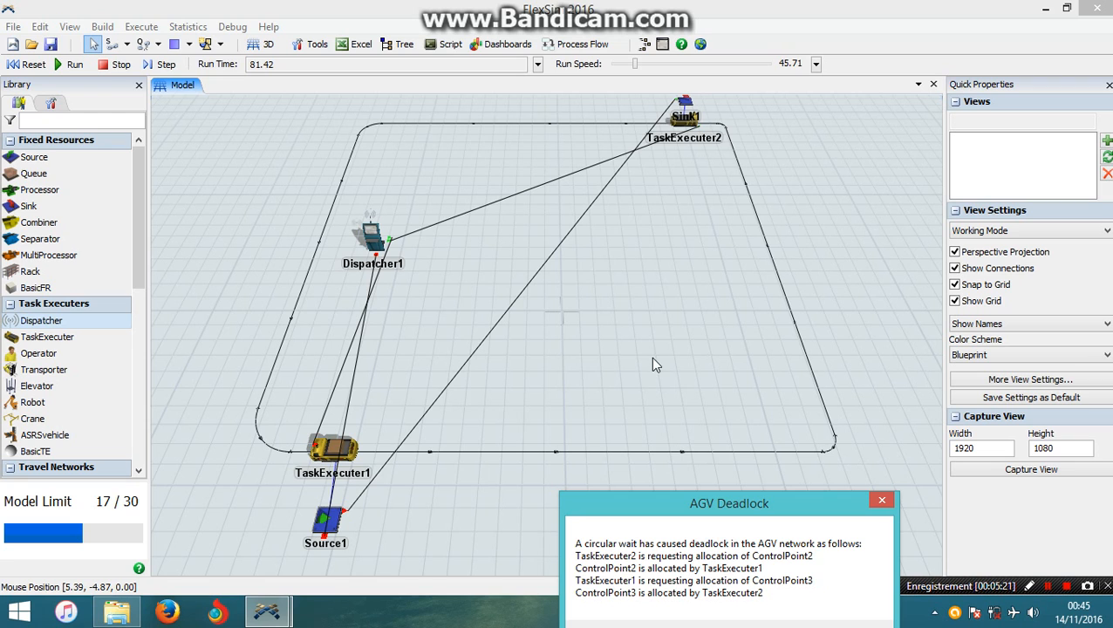
pyautogui.moveTo(771, 506); pyautogui.dragTo(715, 289)
pyautogui.click(795, 417)
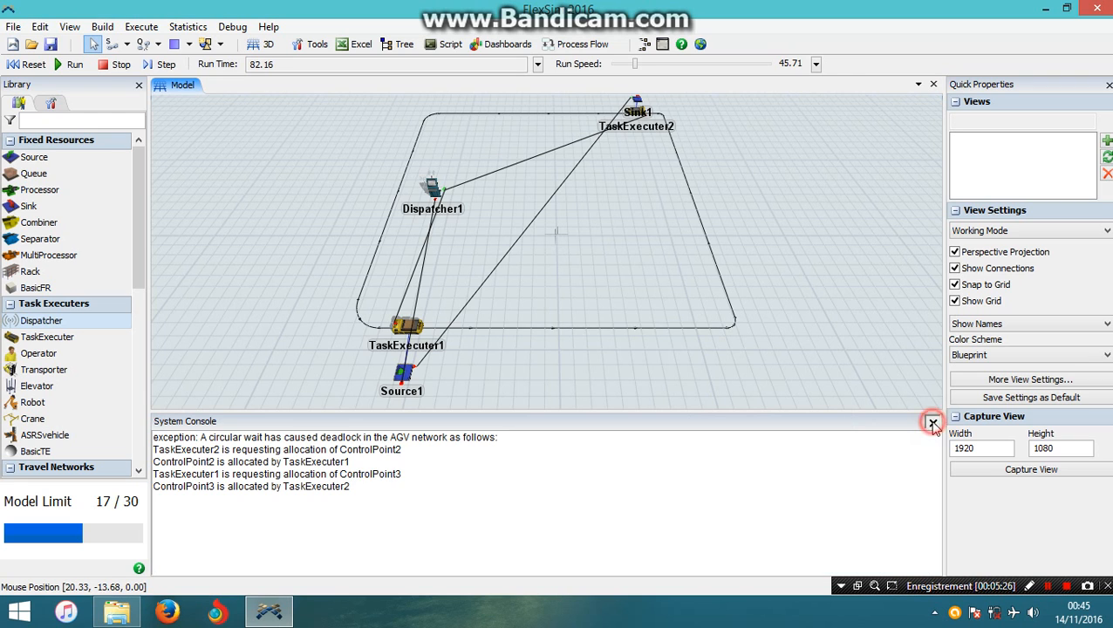
pyautogui.click(932, 423)
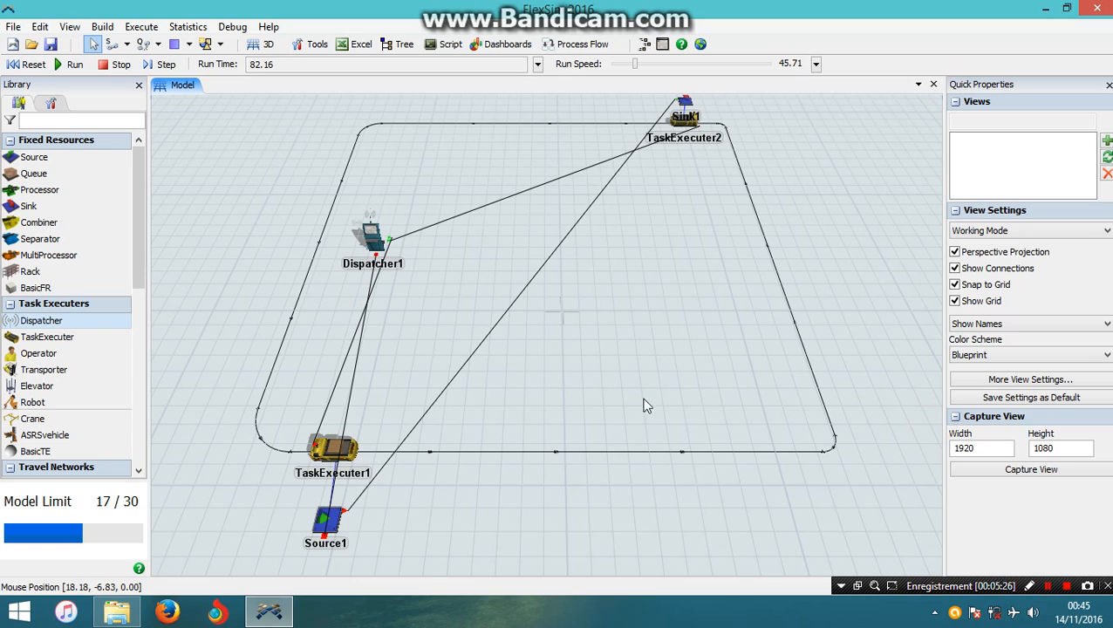
# Add one AGV control point near the middle of each of the two straight side paths joining the Source1 and Sink1 sides of the loop.
pyautogui.click(139, 450)
pyautogui.click(46, 435)
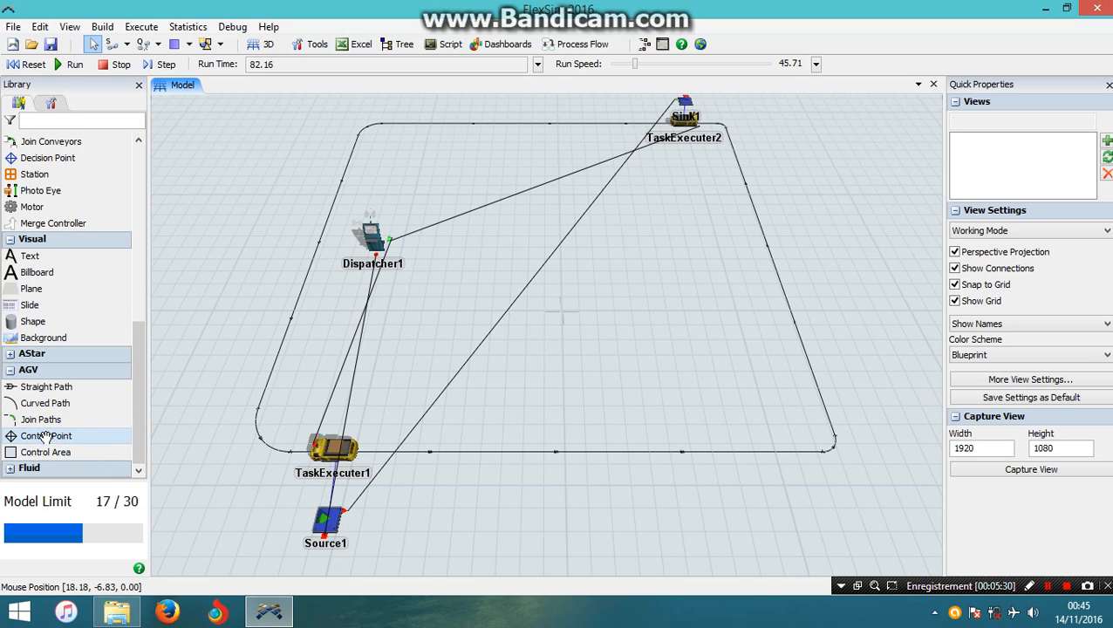
pyautogui.click(296, 307)
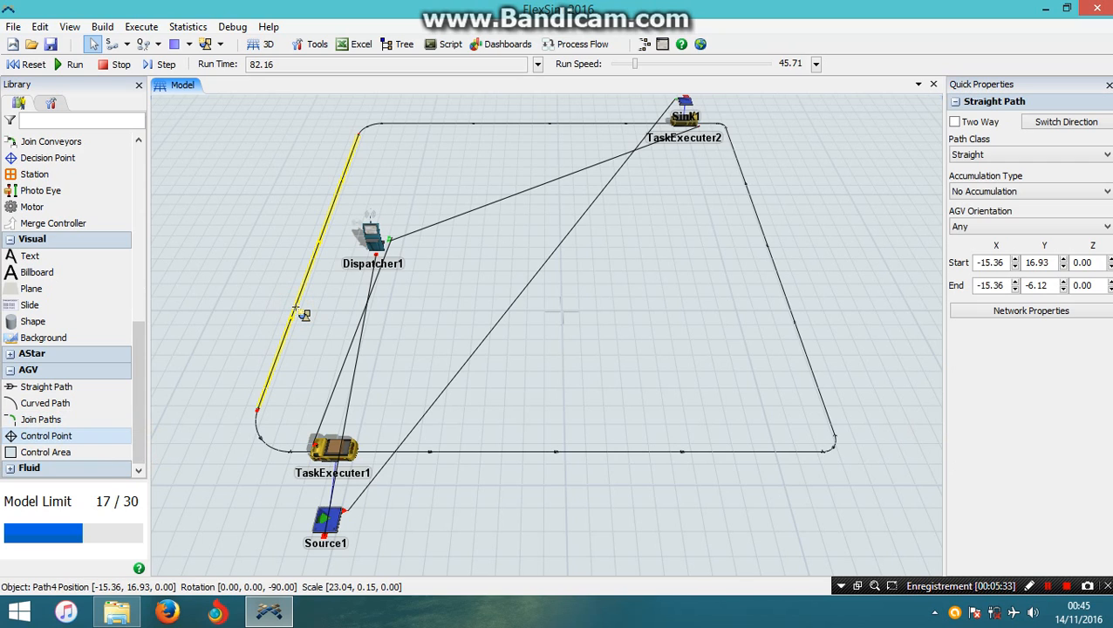
pyautogui.click(779, 280)
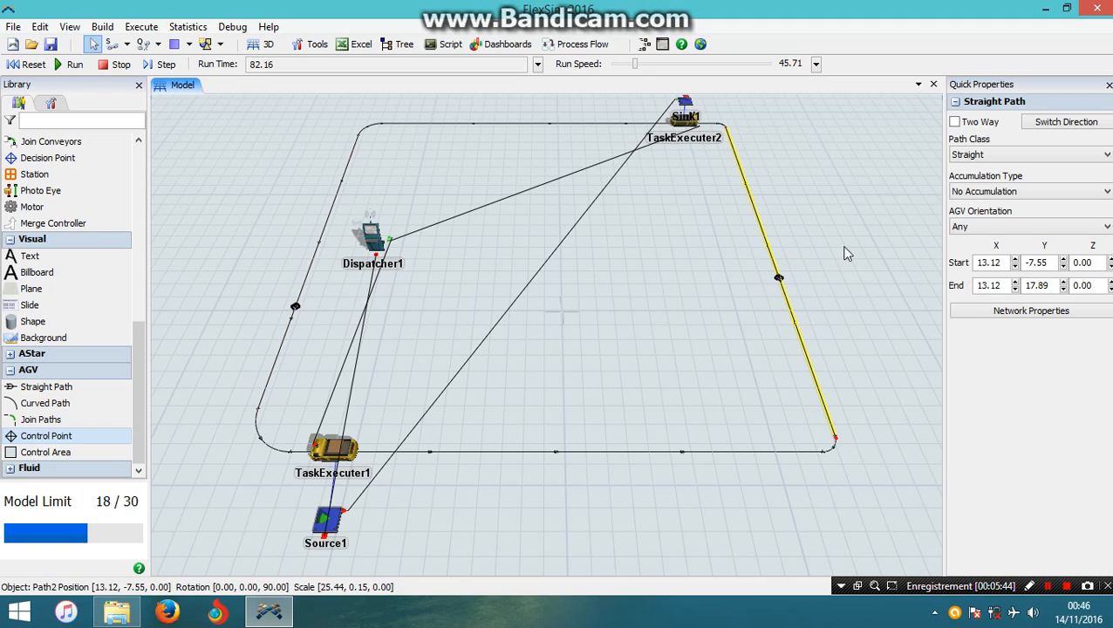
pyautogui.click(191, 171)
pyautogui.click(230, 172)
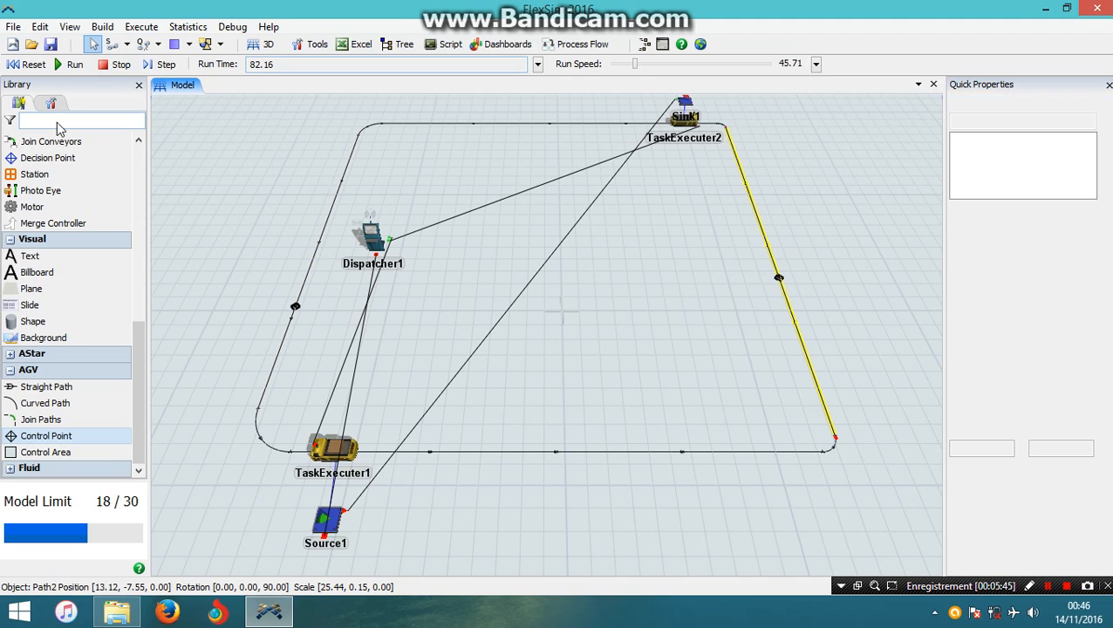
# Reset the model and run it again with the two added control points.
pyautogui.click(31, 66)
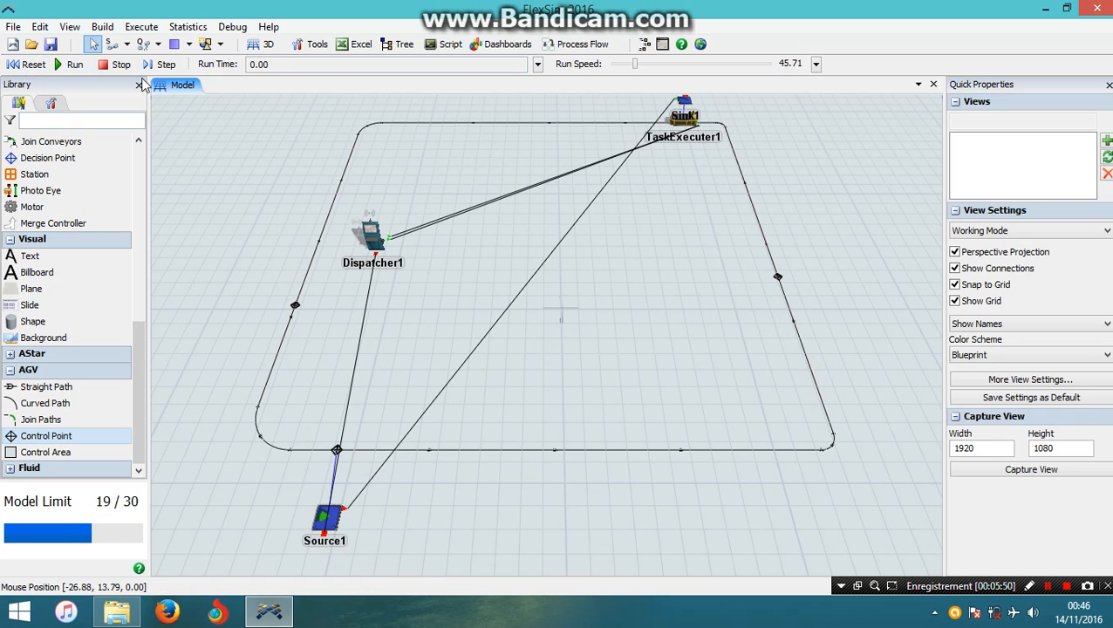
pyautogui.click(70, 65)
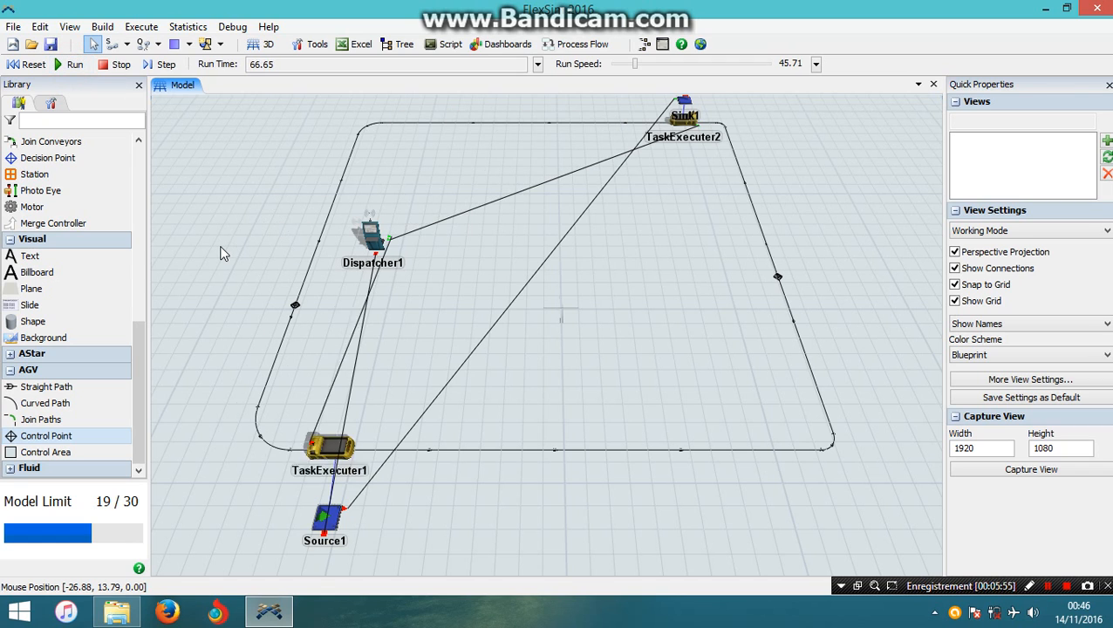